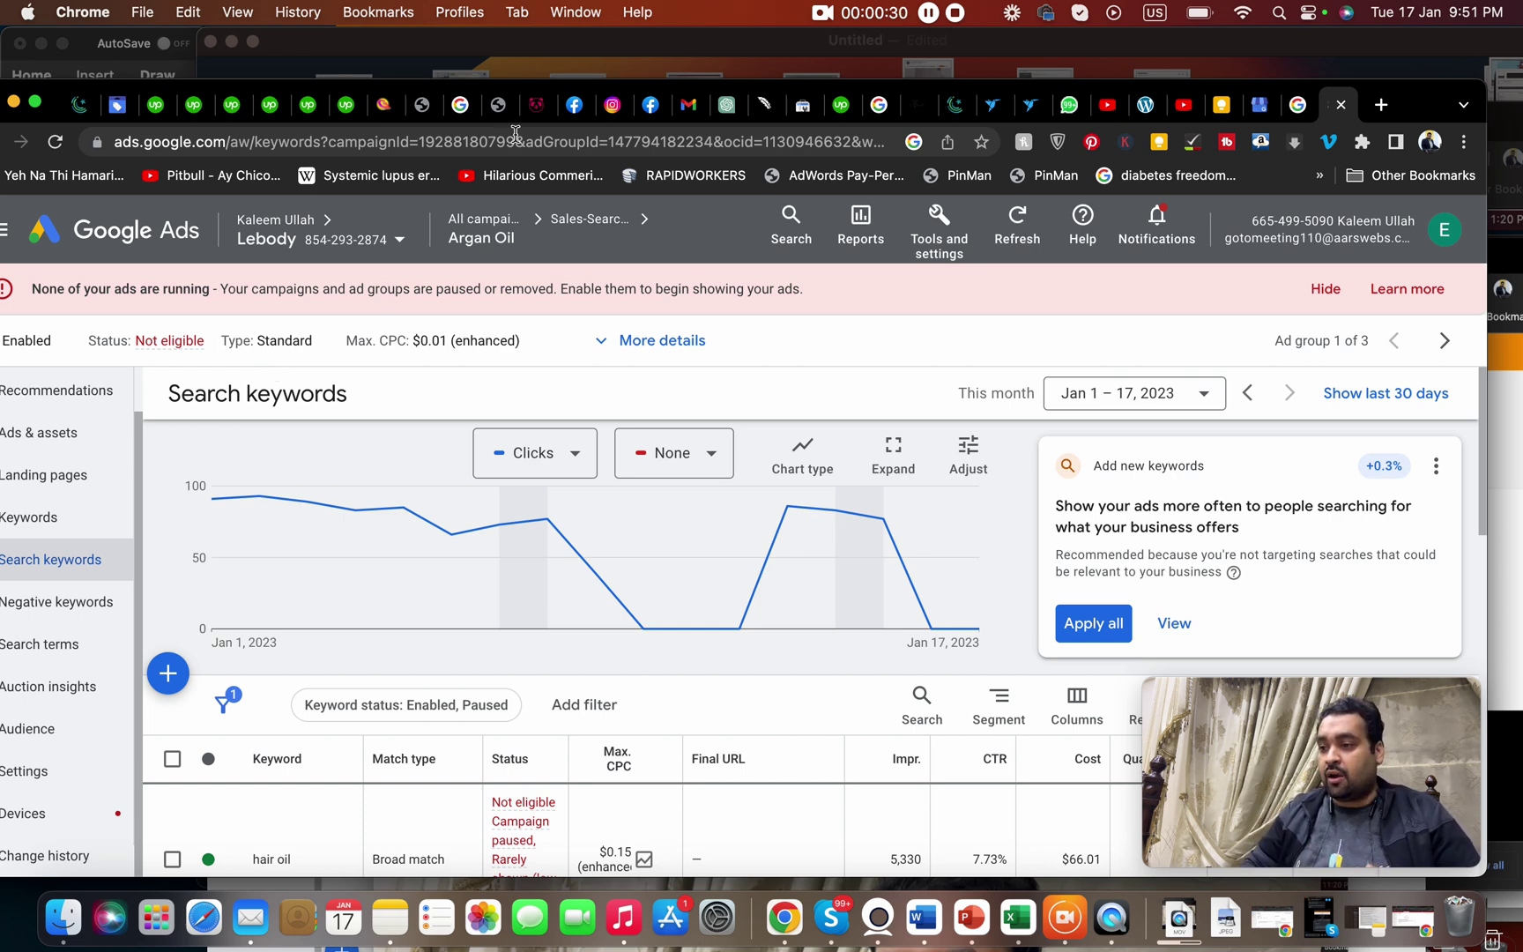
# - Open the Sales-Search-1 campaign's ad groups from the All campaigns list
pyautogui.moveTo(1484, 465); pyautogui.dragTo(1481, 554)
pyautogui.scroll(5, 1146, 459)
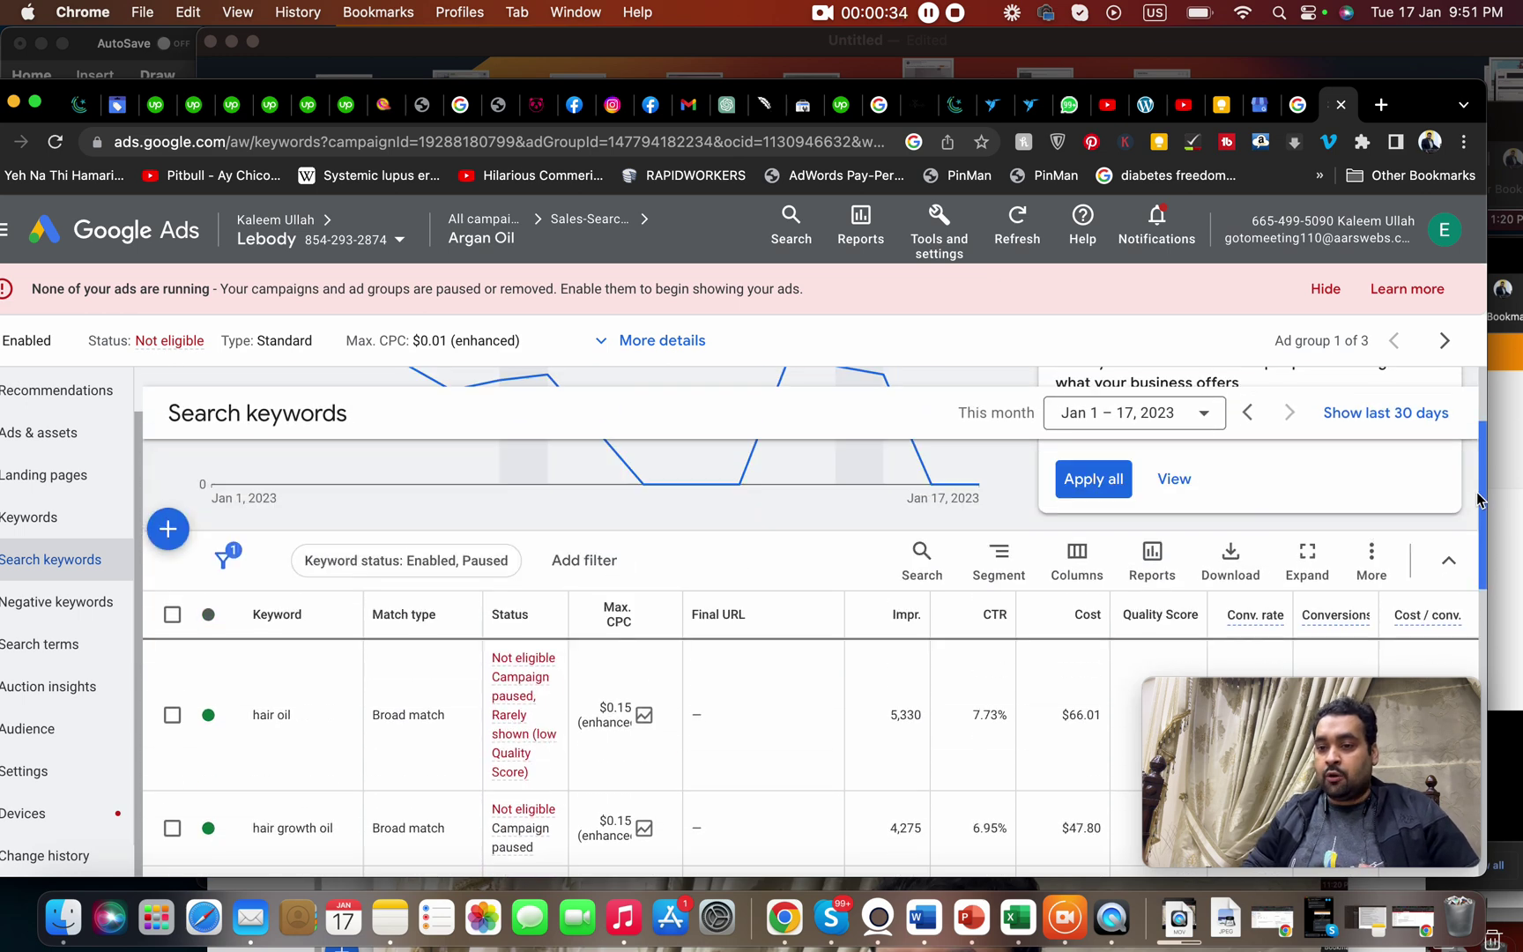
pyautogui.click(483, 220)
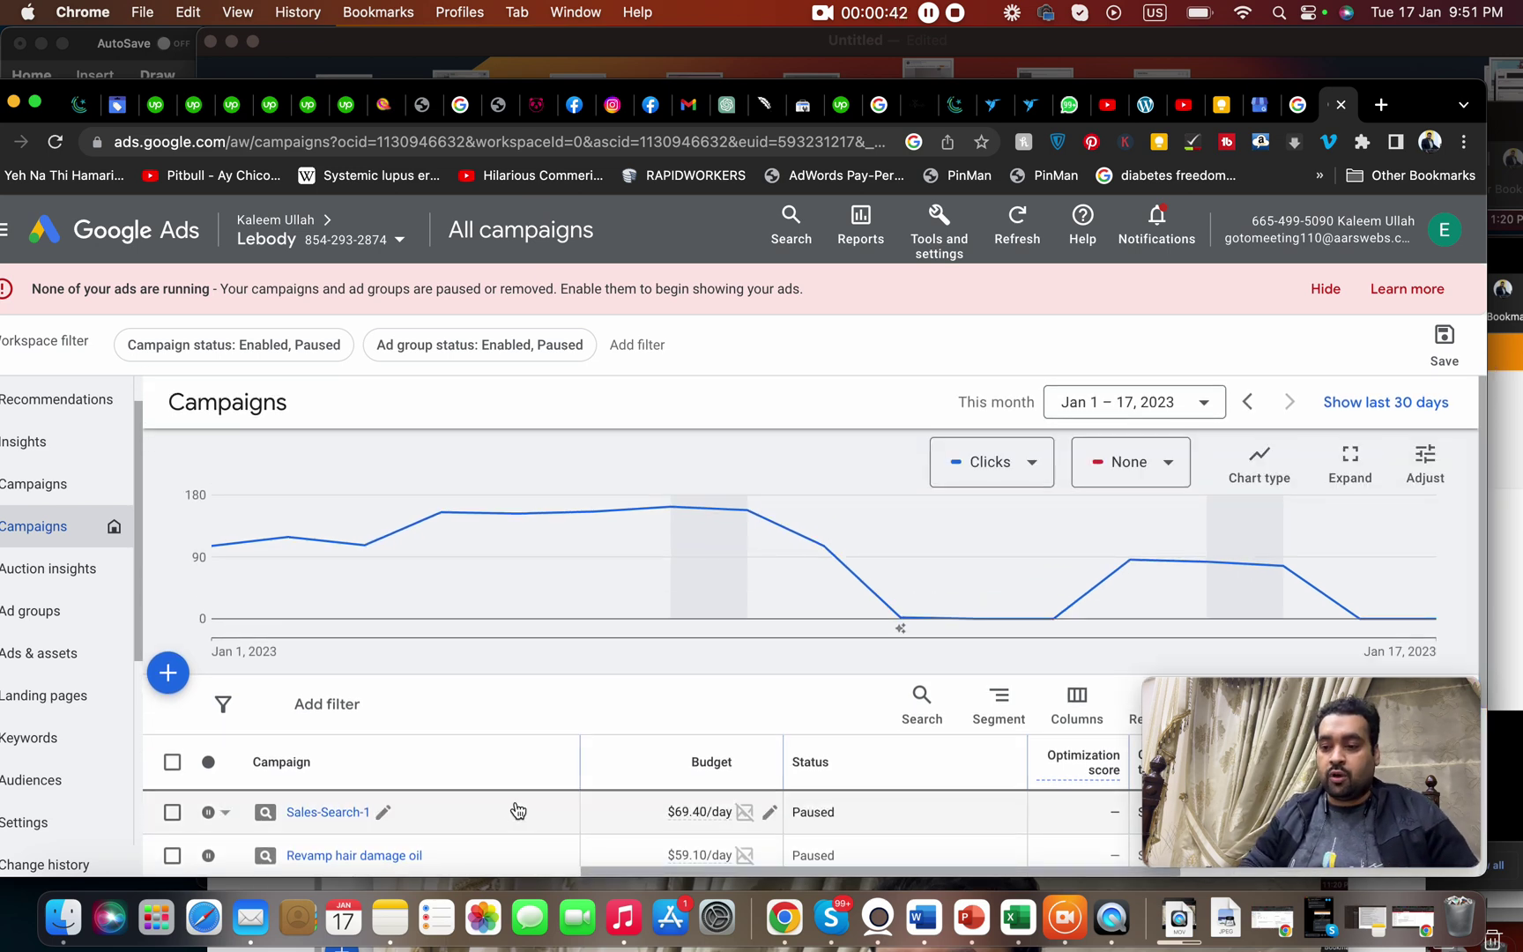
pyautogui.click(315, 815)
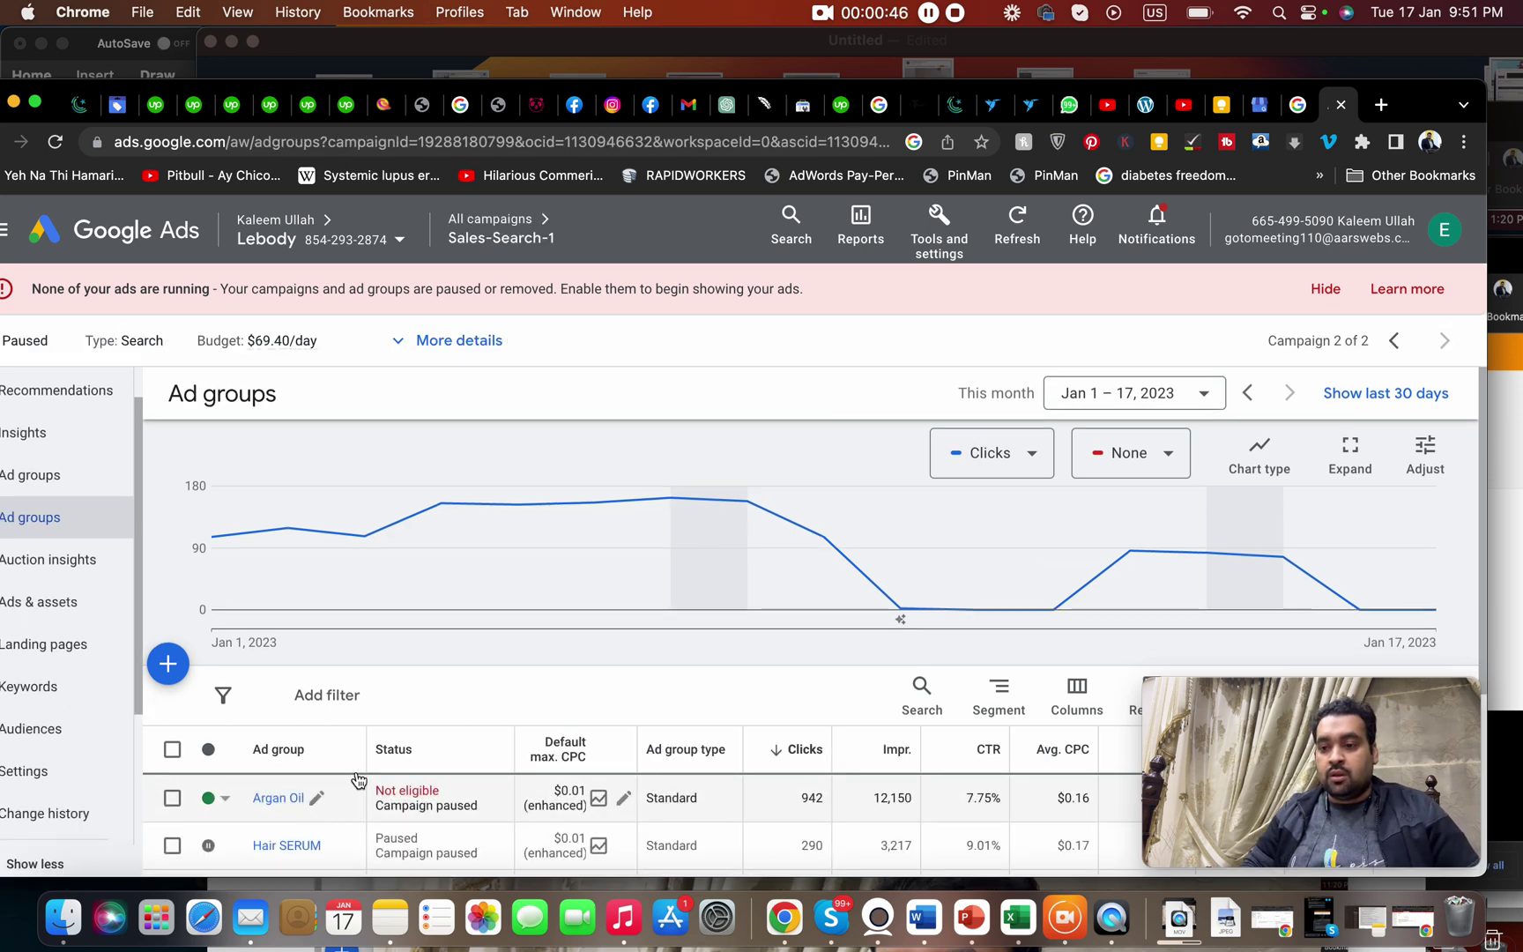
pyautogui.scroll(-3, 1462, 521)
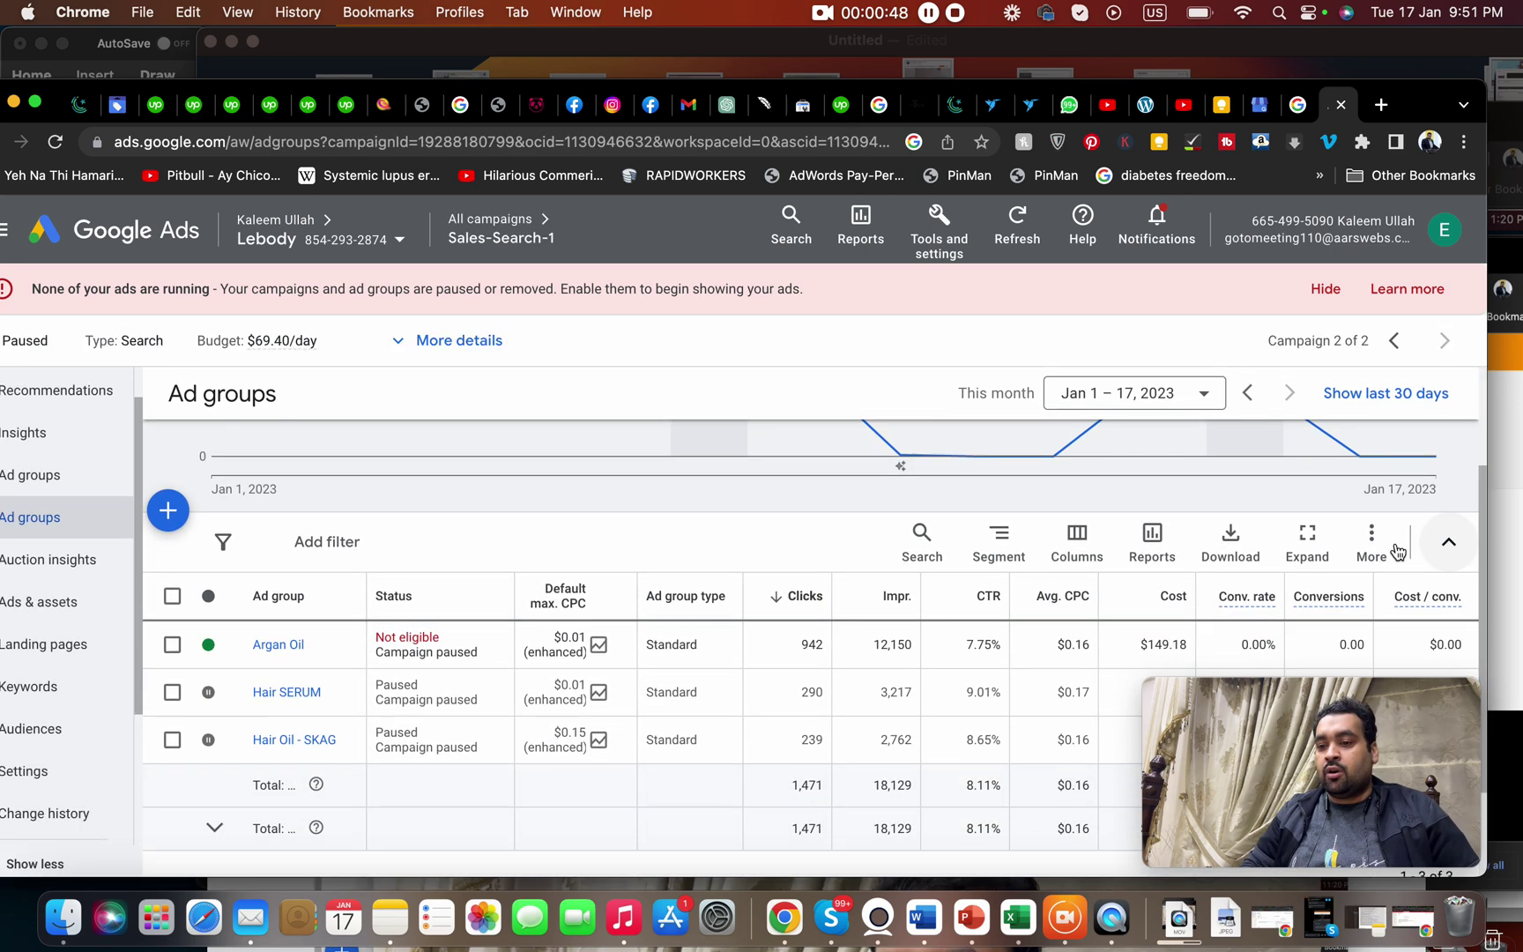
# - Select all three ad groups and start a bid change, then cancel it, leaving bids unchanged
pyautogui.click(173, 600)
pyautogui.click(311, 542)
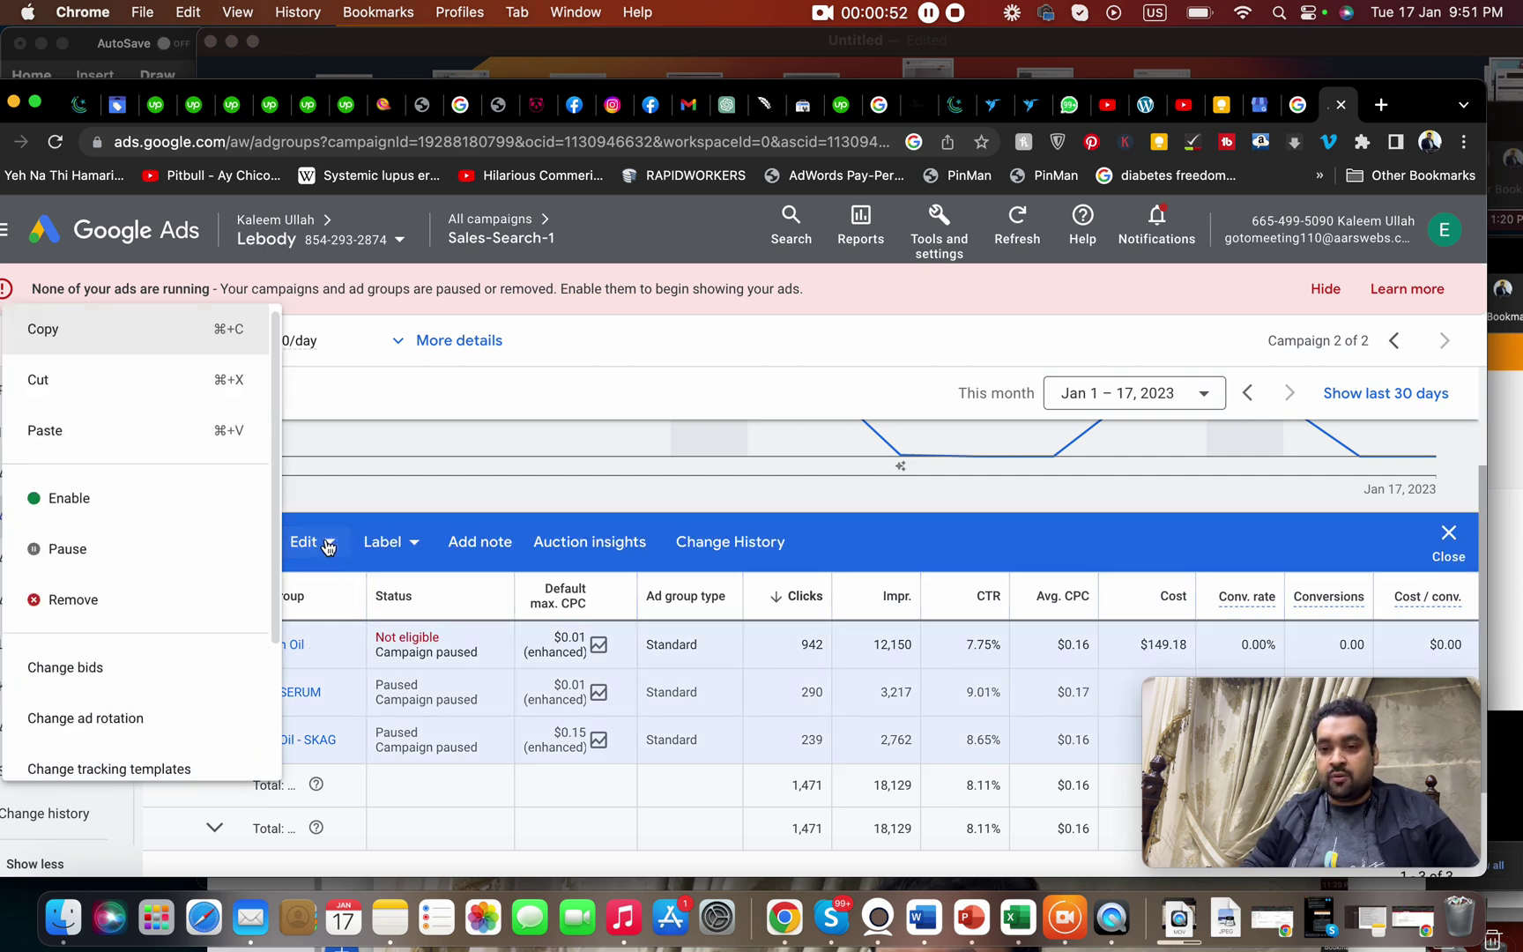
pyautogui.click(153, 677)
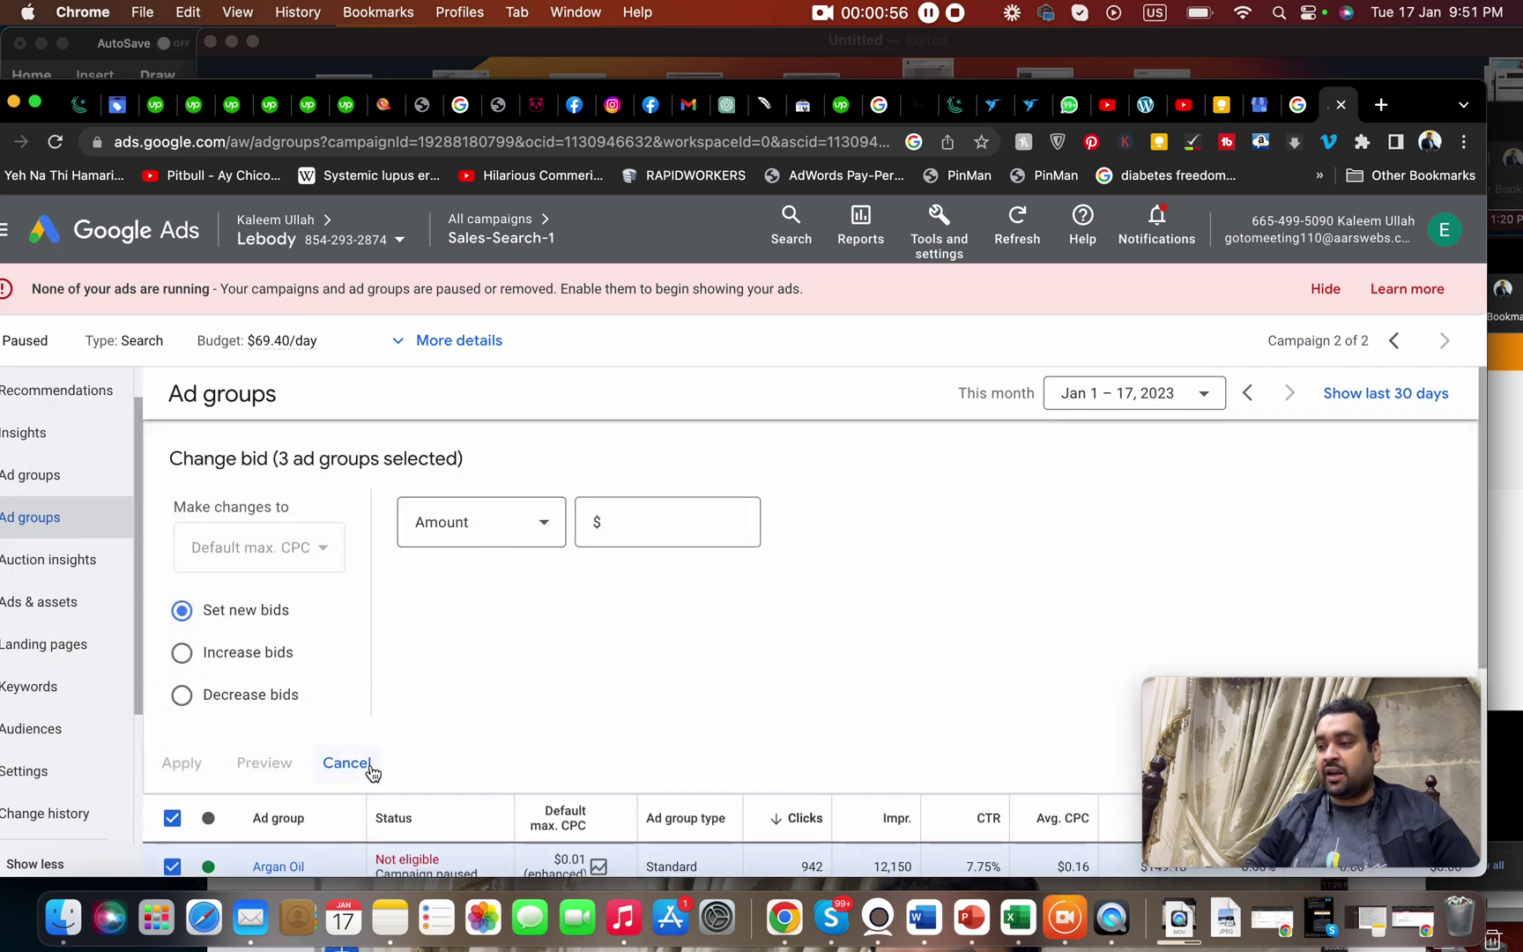
pyautogui.click(371, 772)
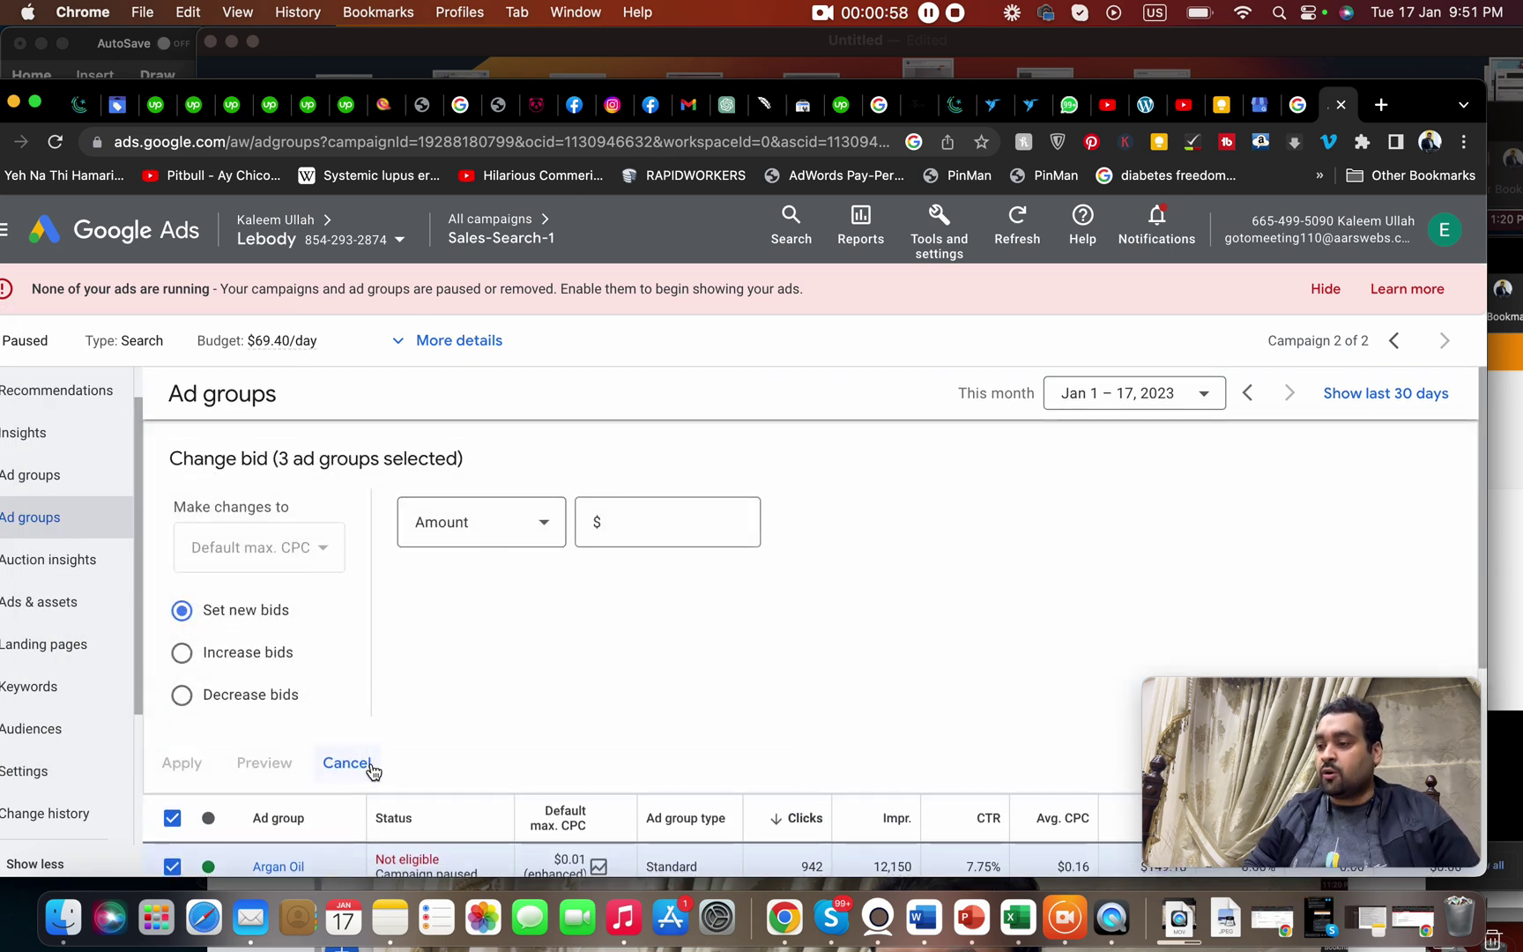
pyautogui.click(371, 771)
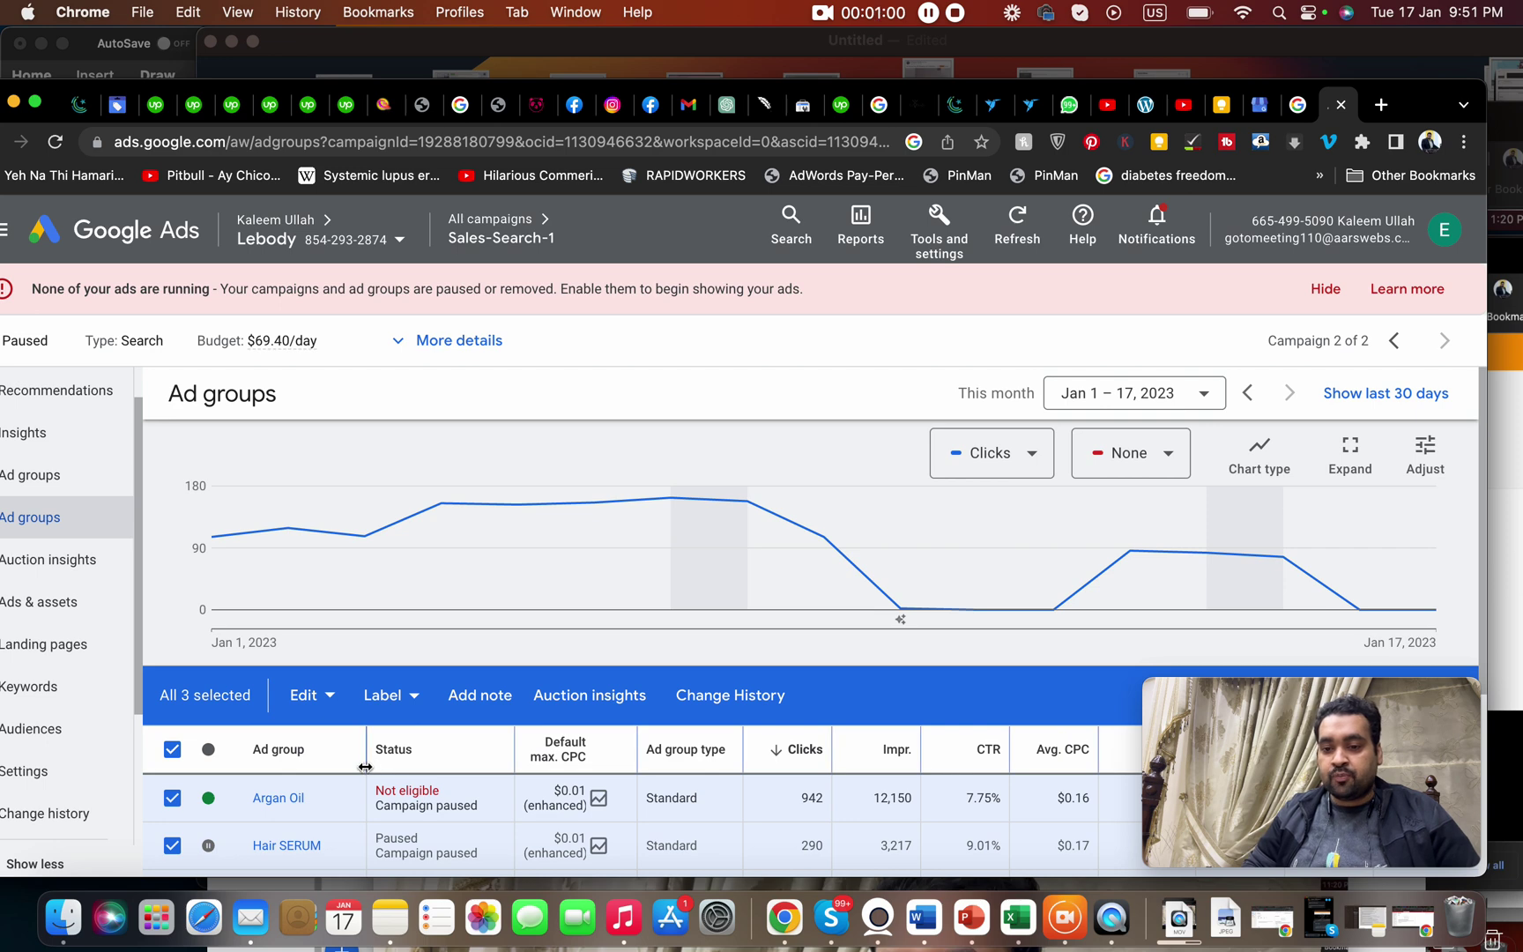
pyautogui.click(23, 776)
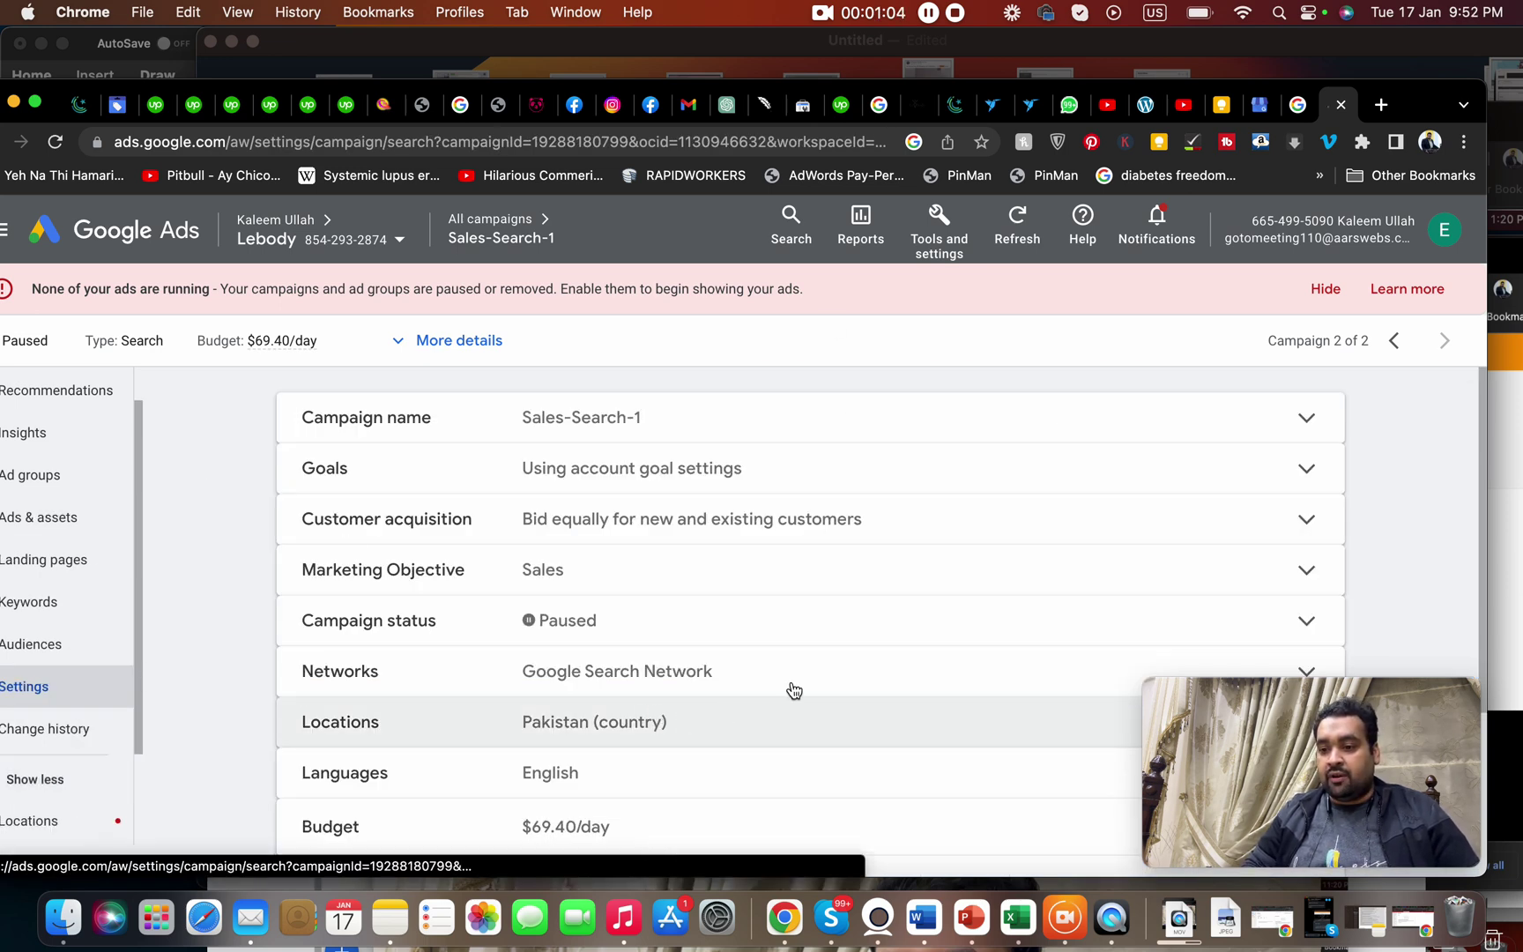
# - Expand the campaign's Bidding section and toggle Enhanced CPC off and back on
pyautogui.scroll(-2, 1463, 591)
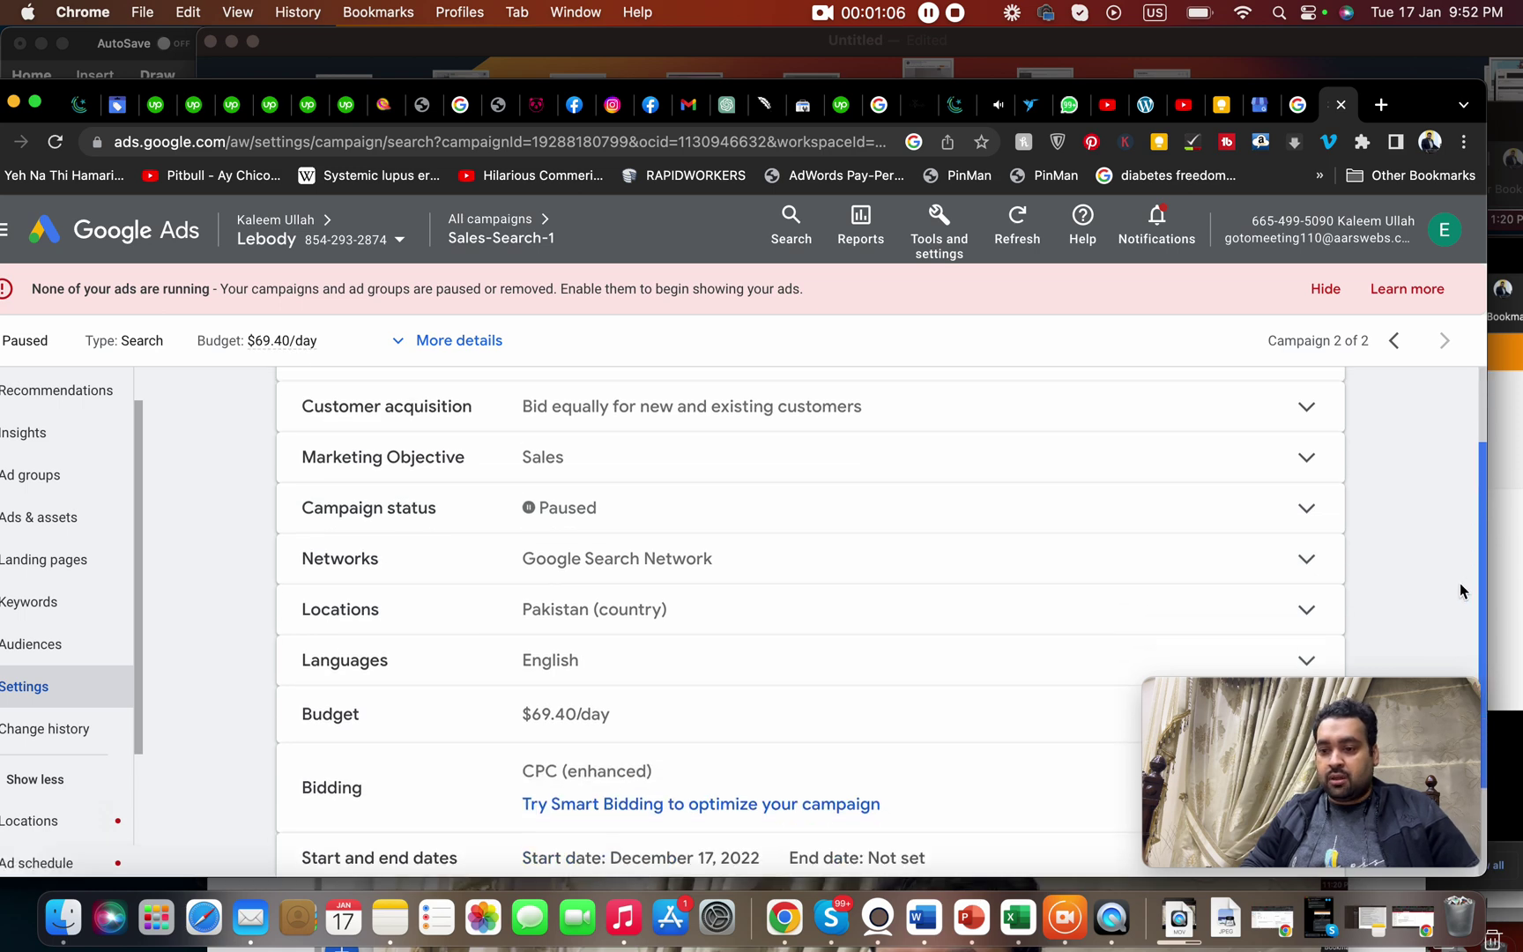
pyautogui.scroll(-2, 1461, 590)
pyautogui.click(798, 662)
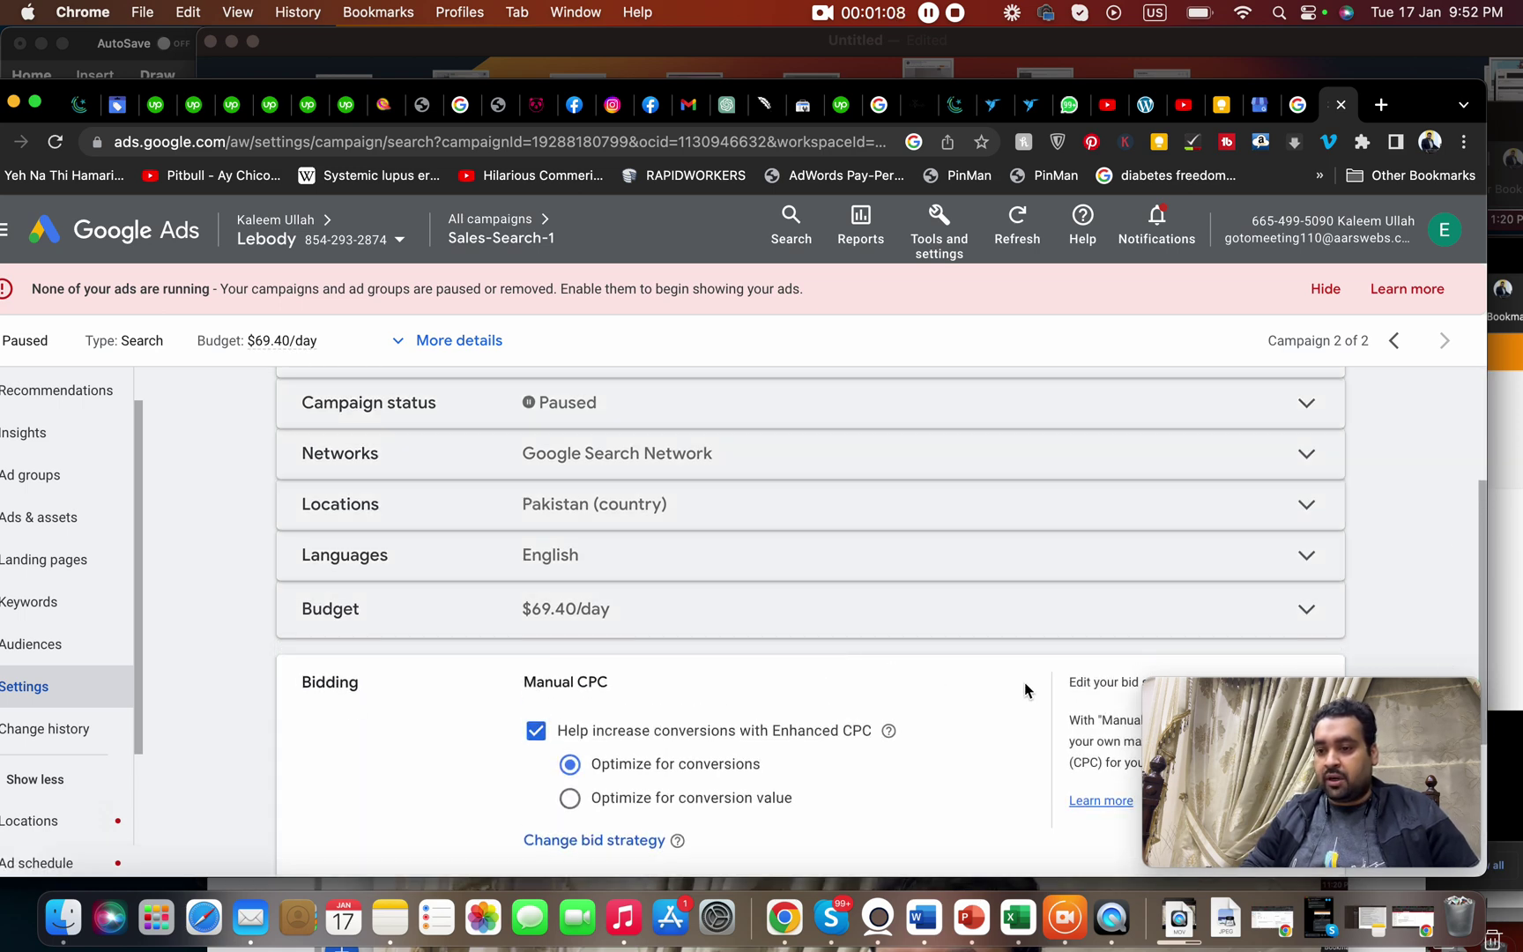
pyautogui.scroll(-5, 1478, 617)
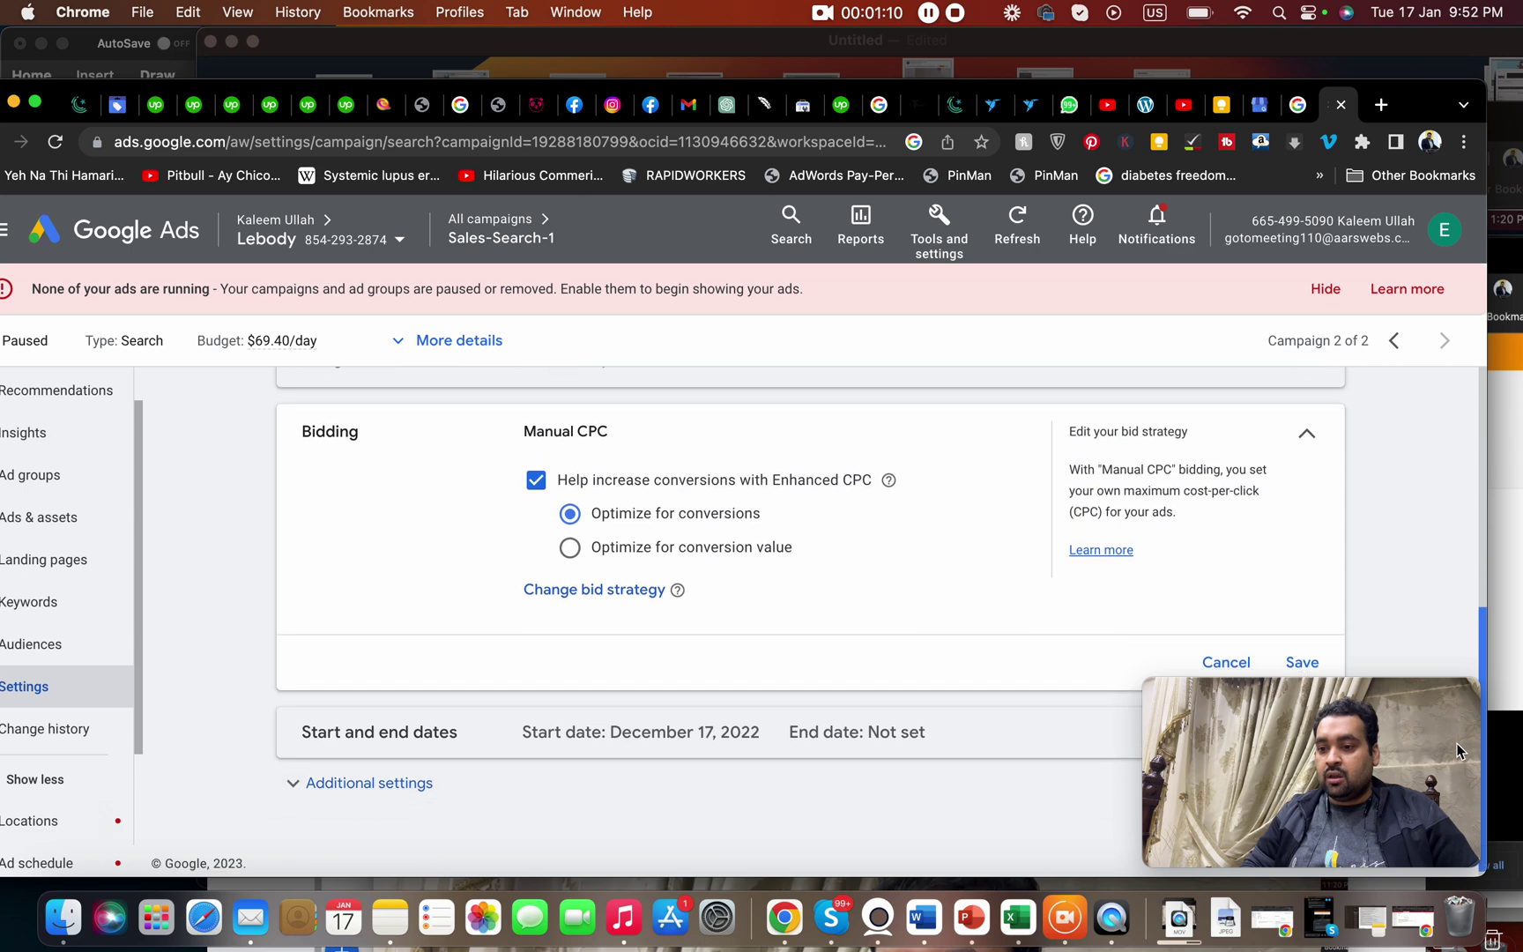
pyautogui.click(625, 588)
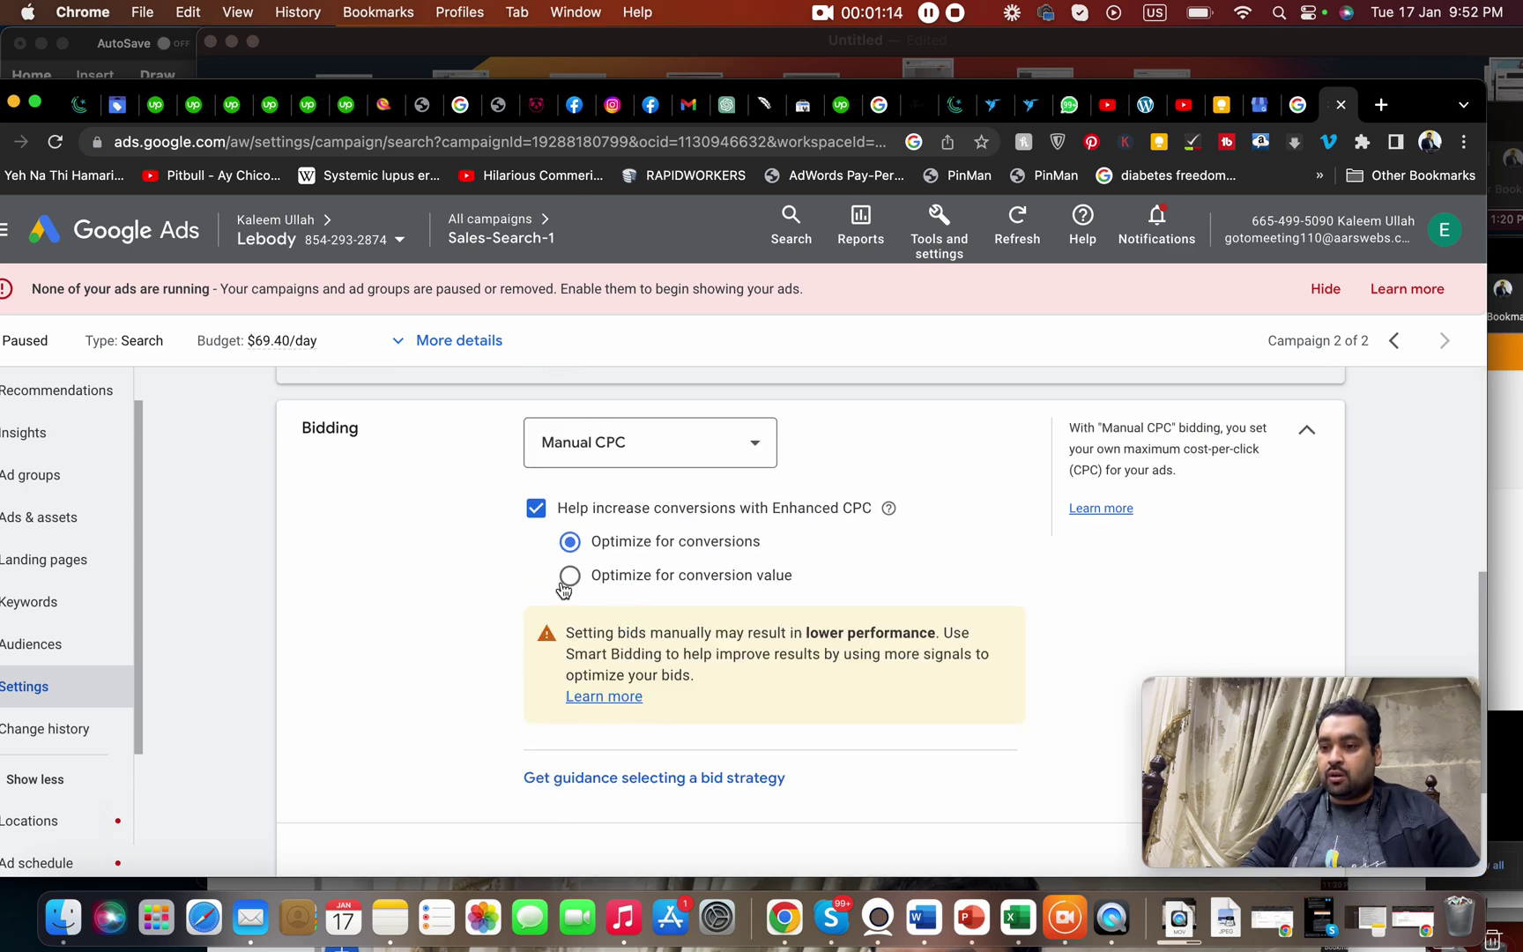
pyautogui.click(536, 508)
pyautogui.click(536, 507)
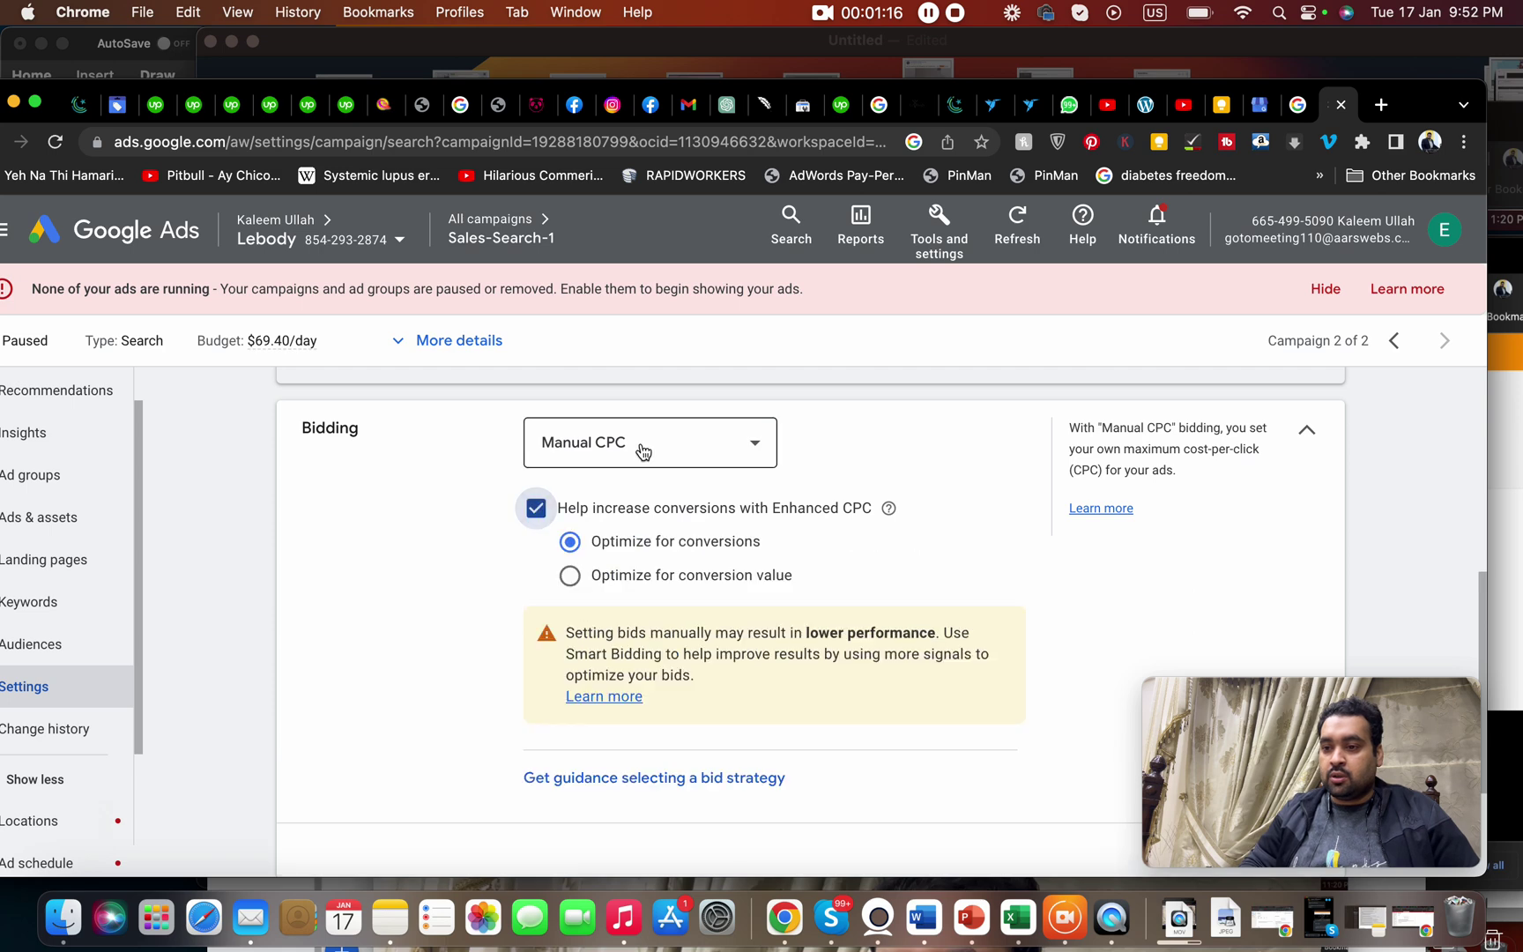
# - Try Maximize clicks with a maximum CPC bid limit, then discard the change
pyautogui.click(760, 440)
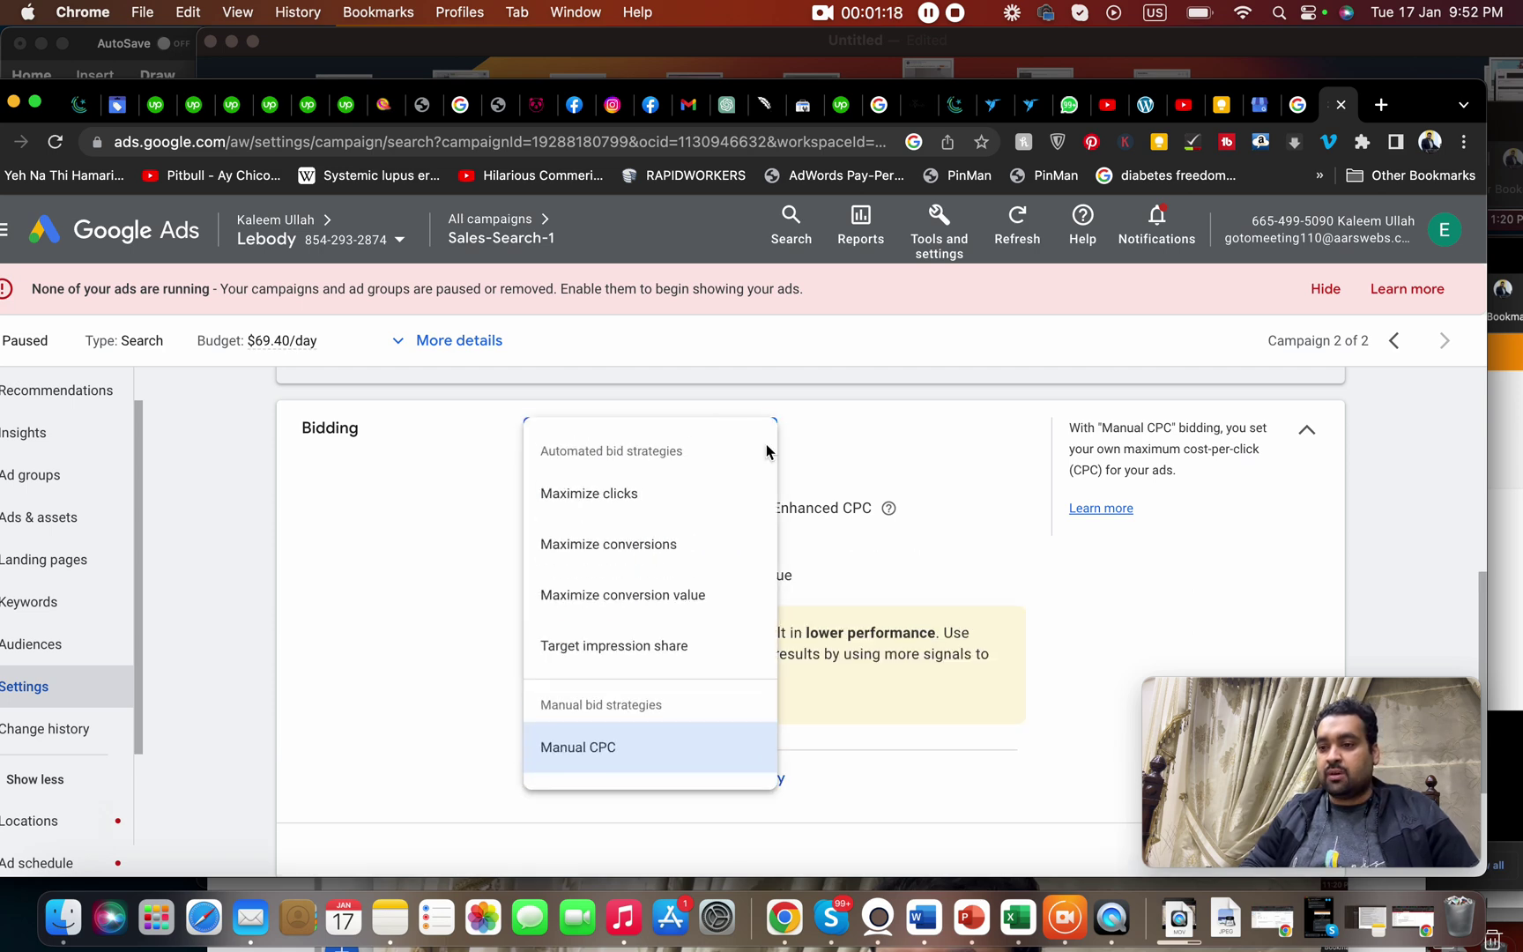
pyautogui.click(657, 504)
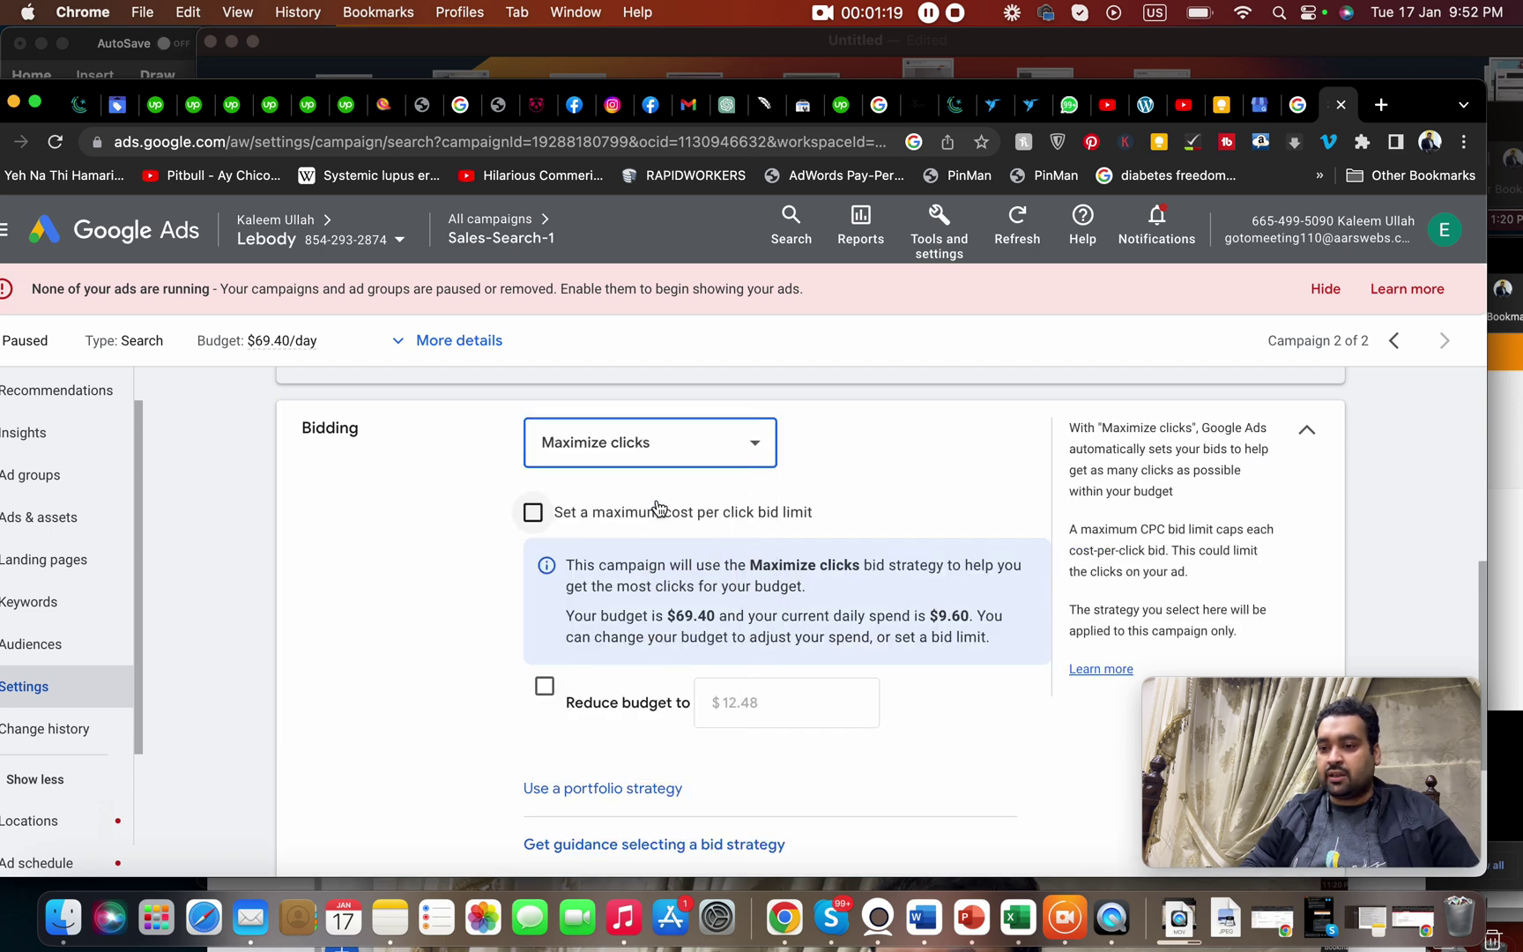
pyautogui.click(534, 514)
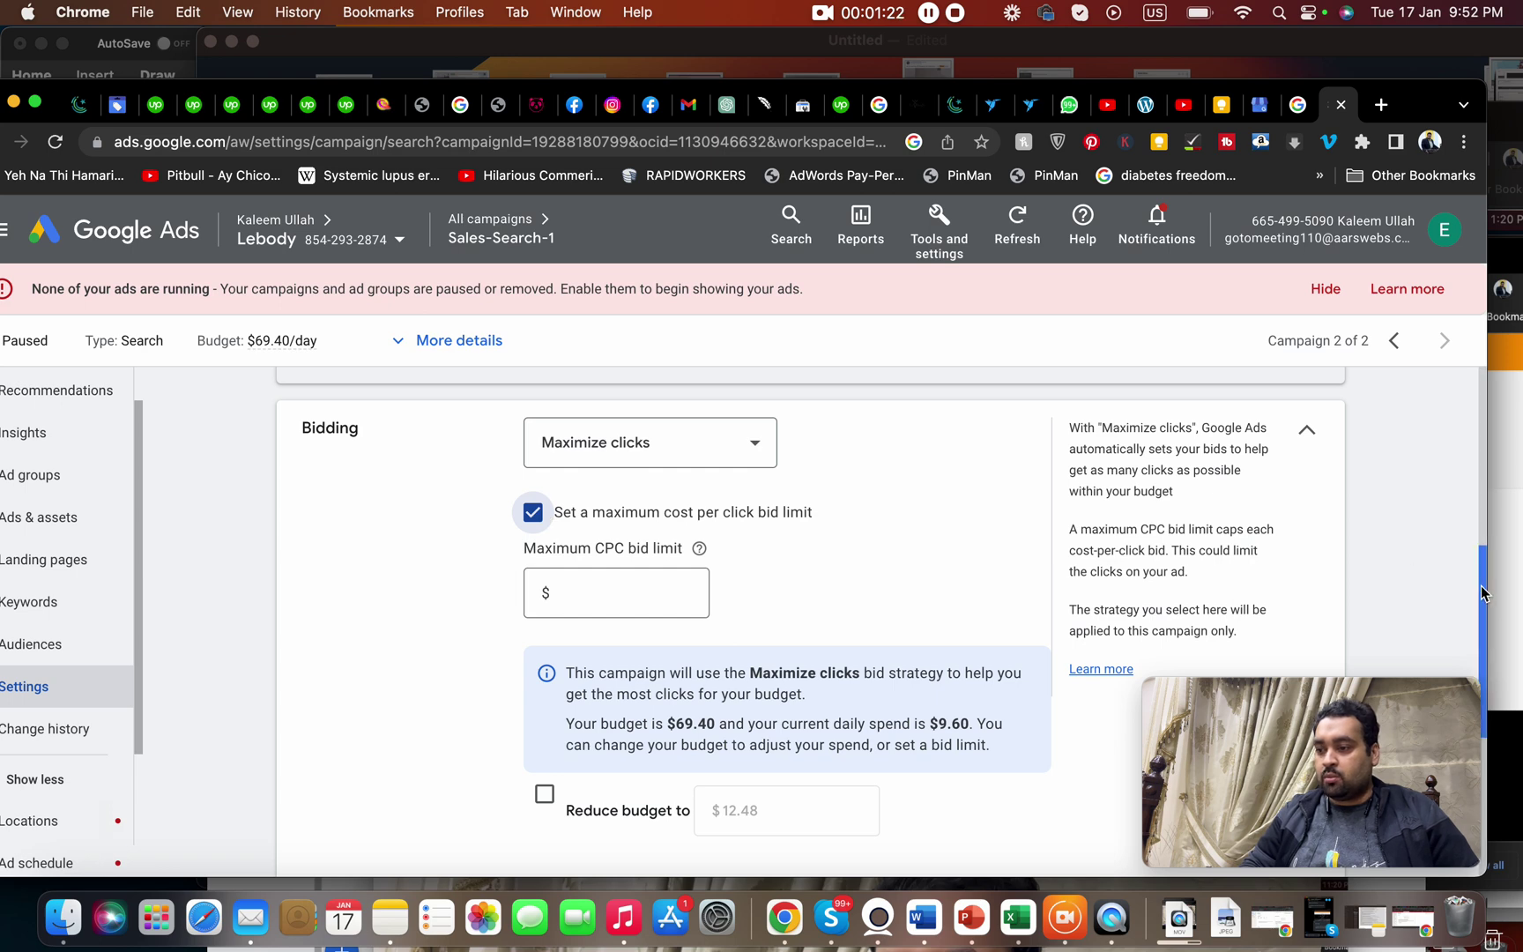
pyautogui.scroll(-5, 1463, 583)
pyautogui.click(1222, 661)
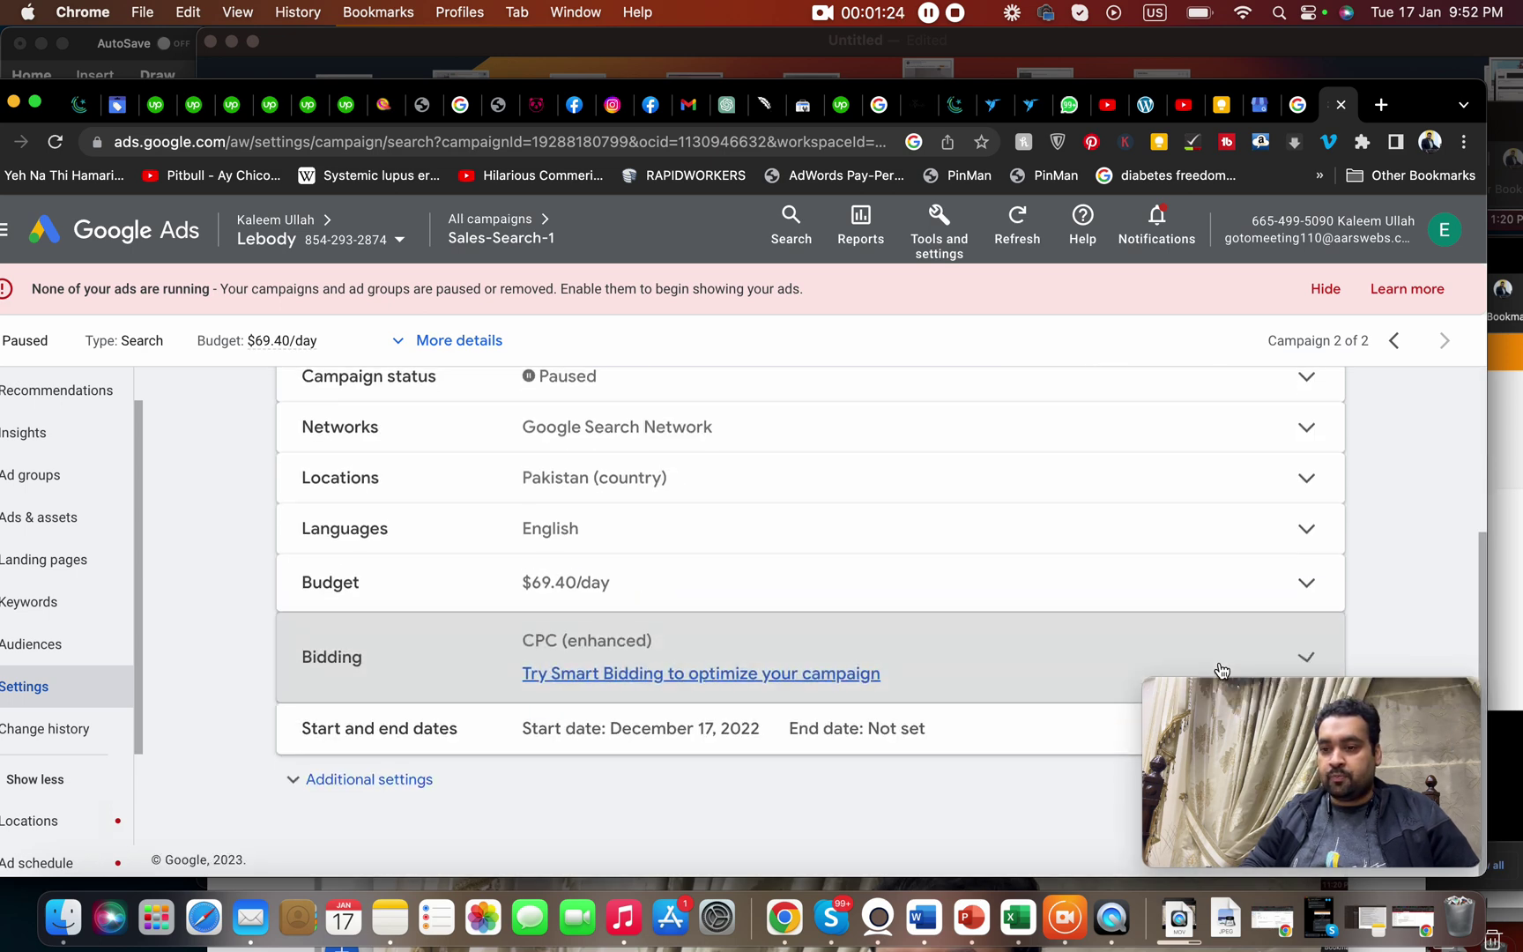
pyautogui.scroll(3, 1472, 534)
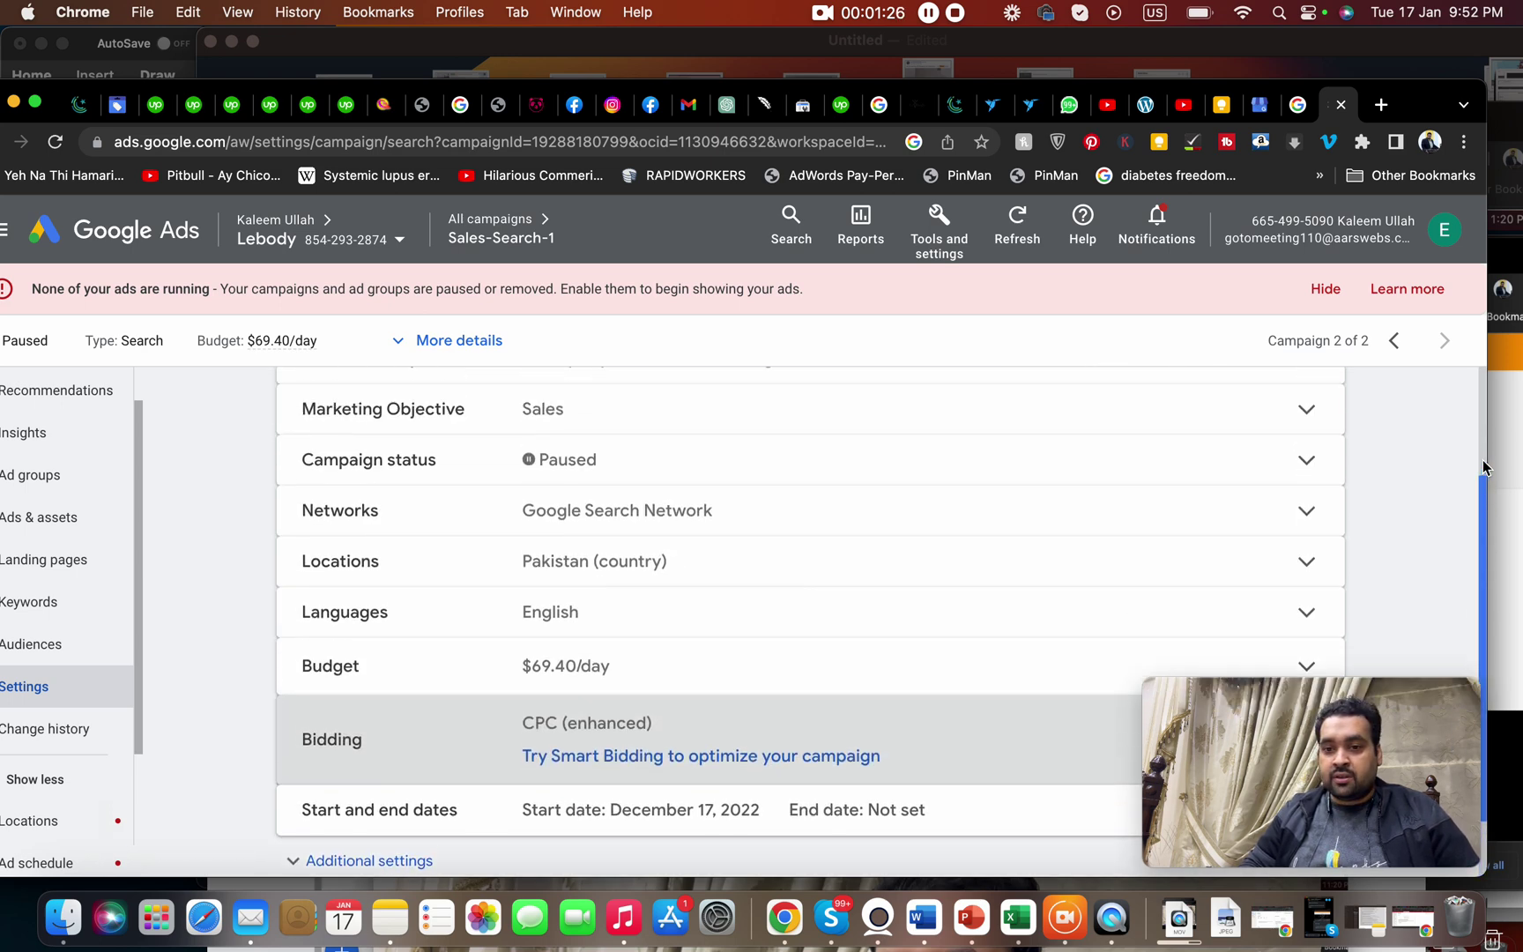
# - Open the Hair SERUM ad group's keywords and re-save hair oil's max CPC at $0.15
pyautogui.click(48, 485)
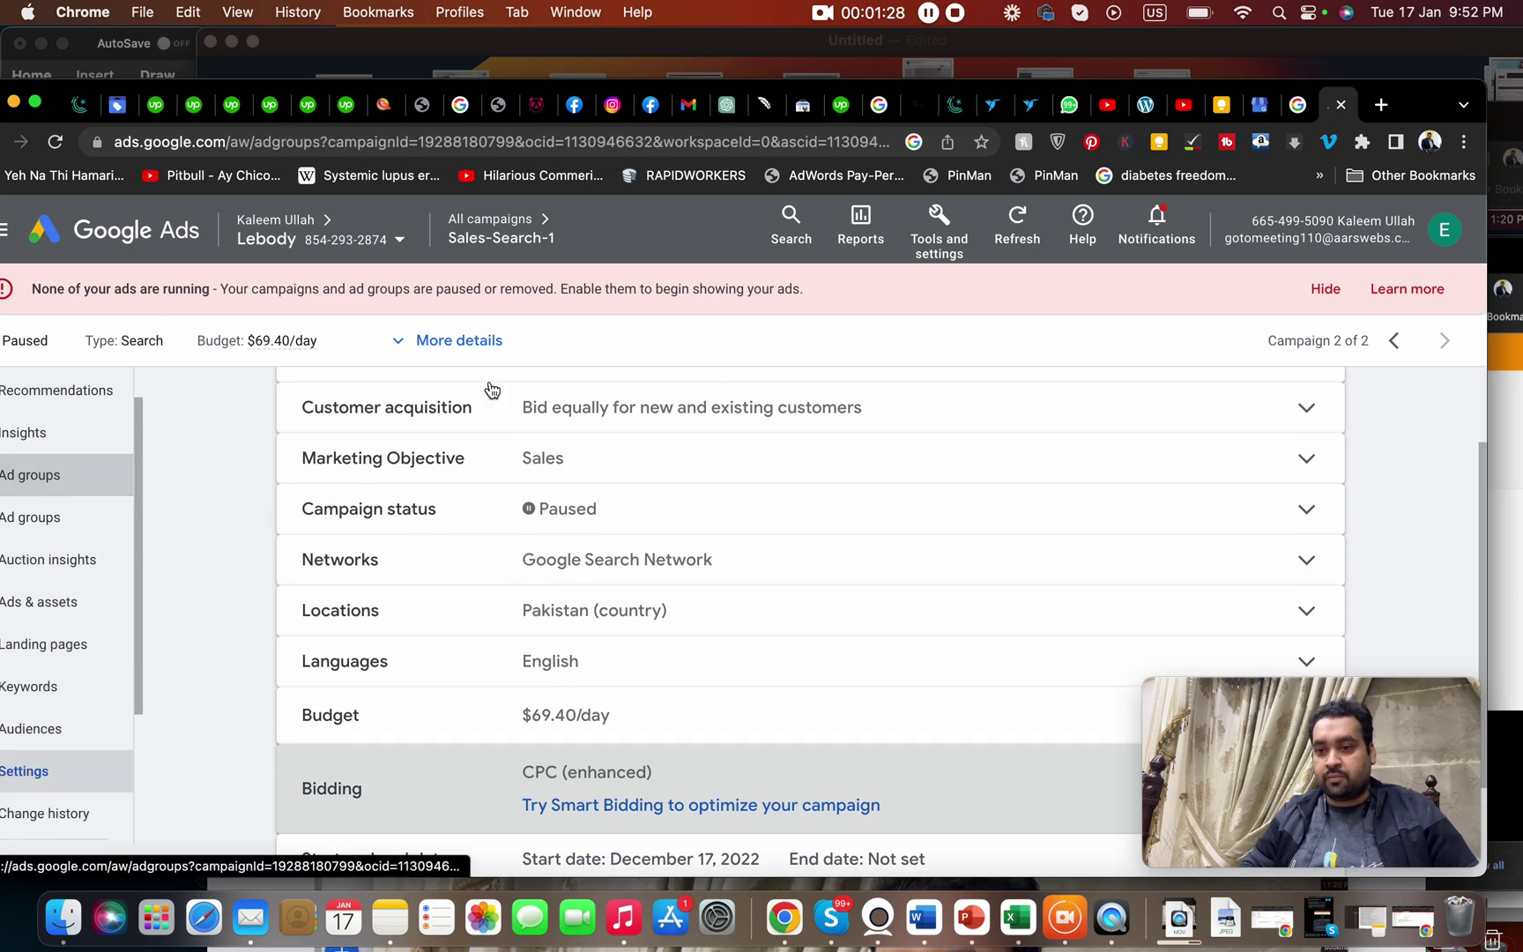
pyautogui.click(26, 516)
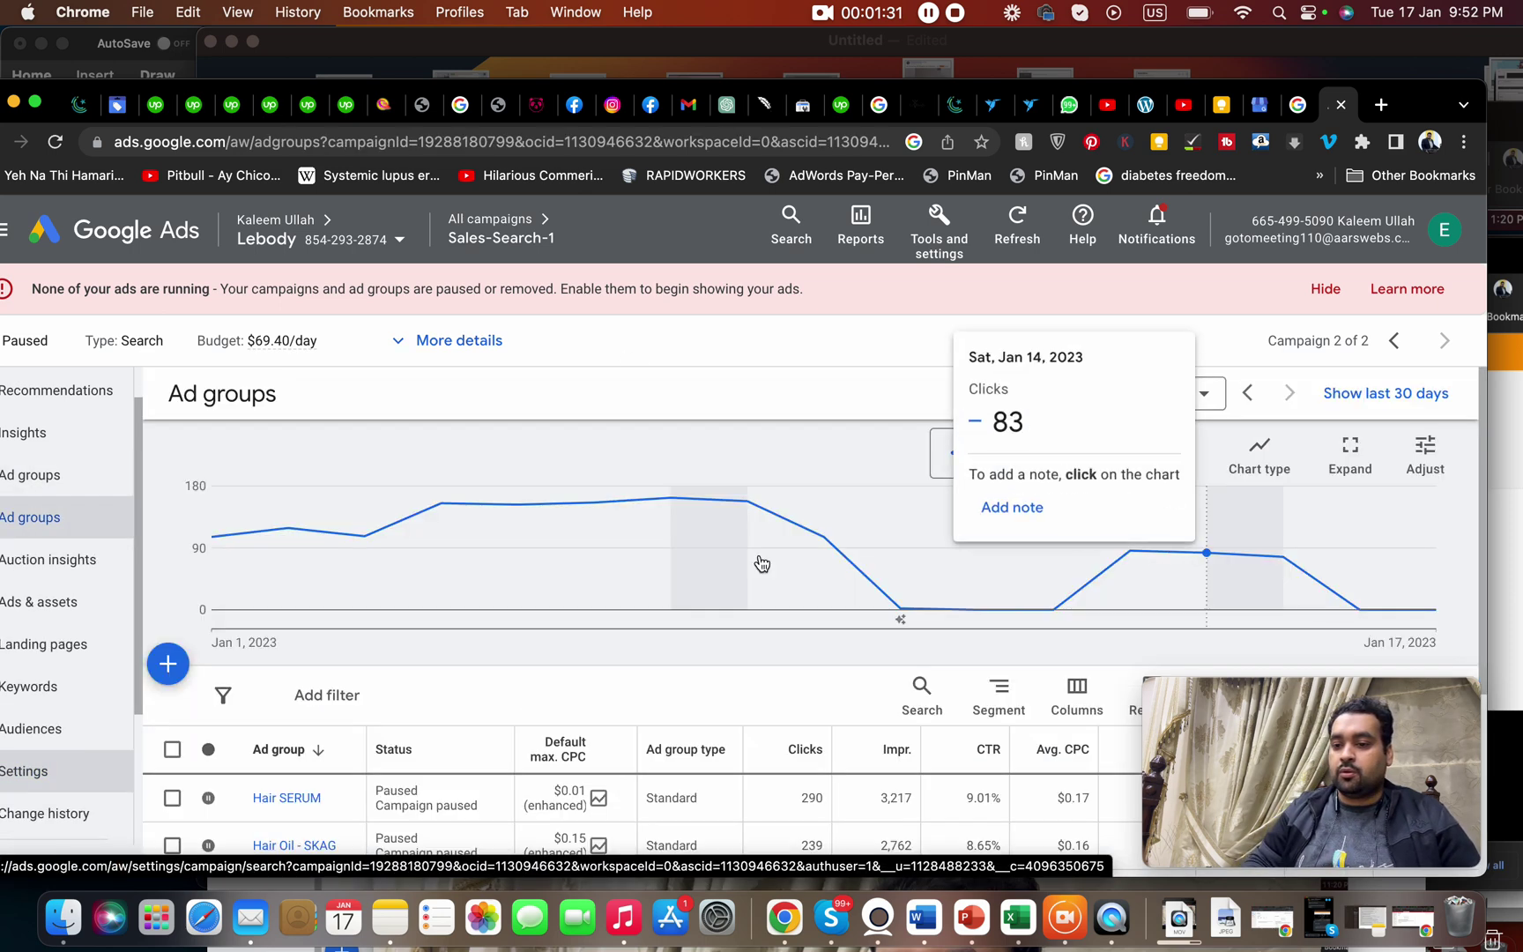
pyautogui.click(284, 799)
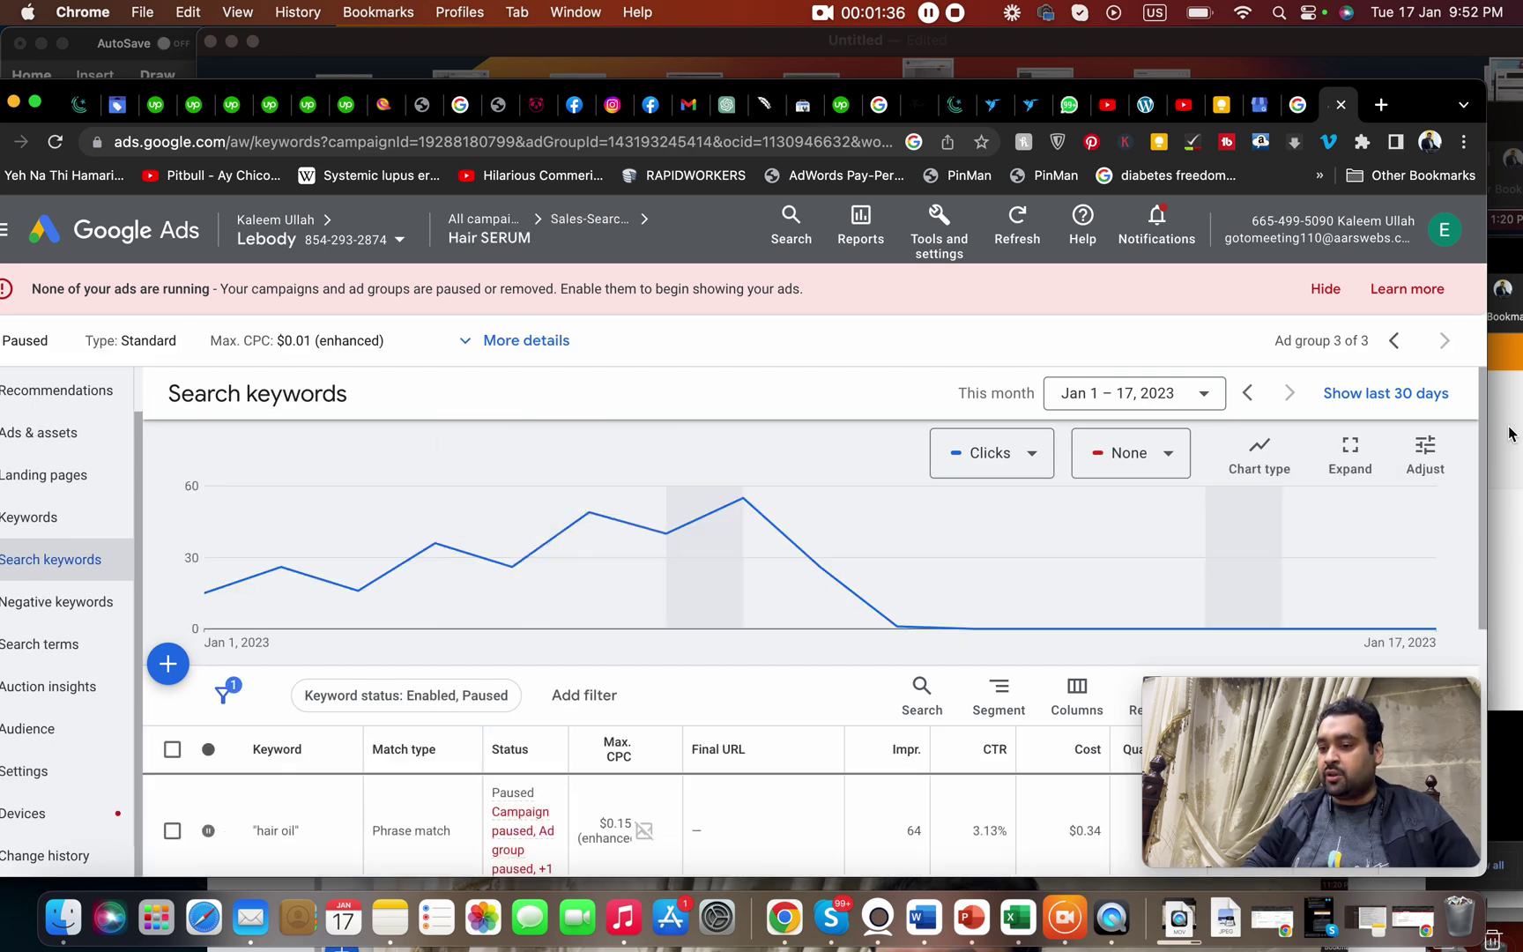
pyautogui.scroll(-3, 694, 710)
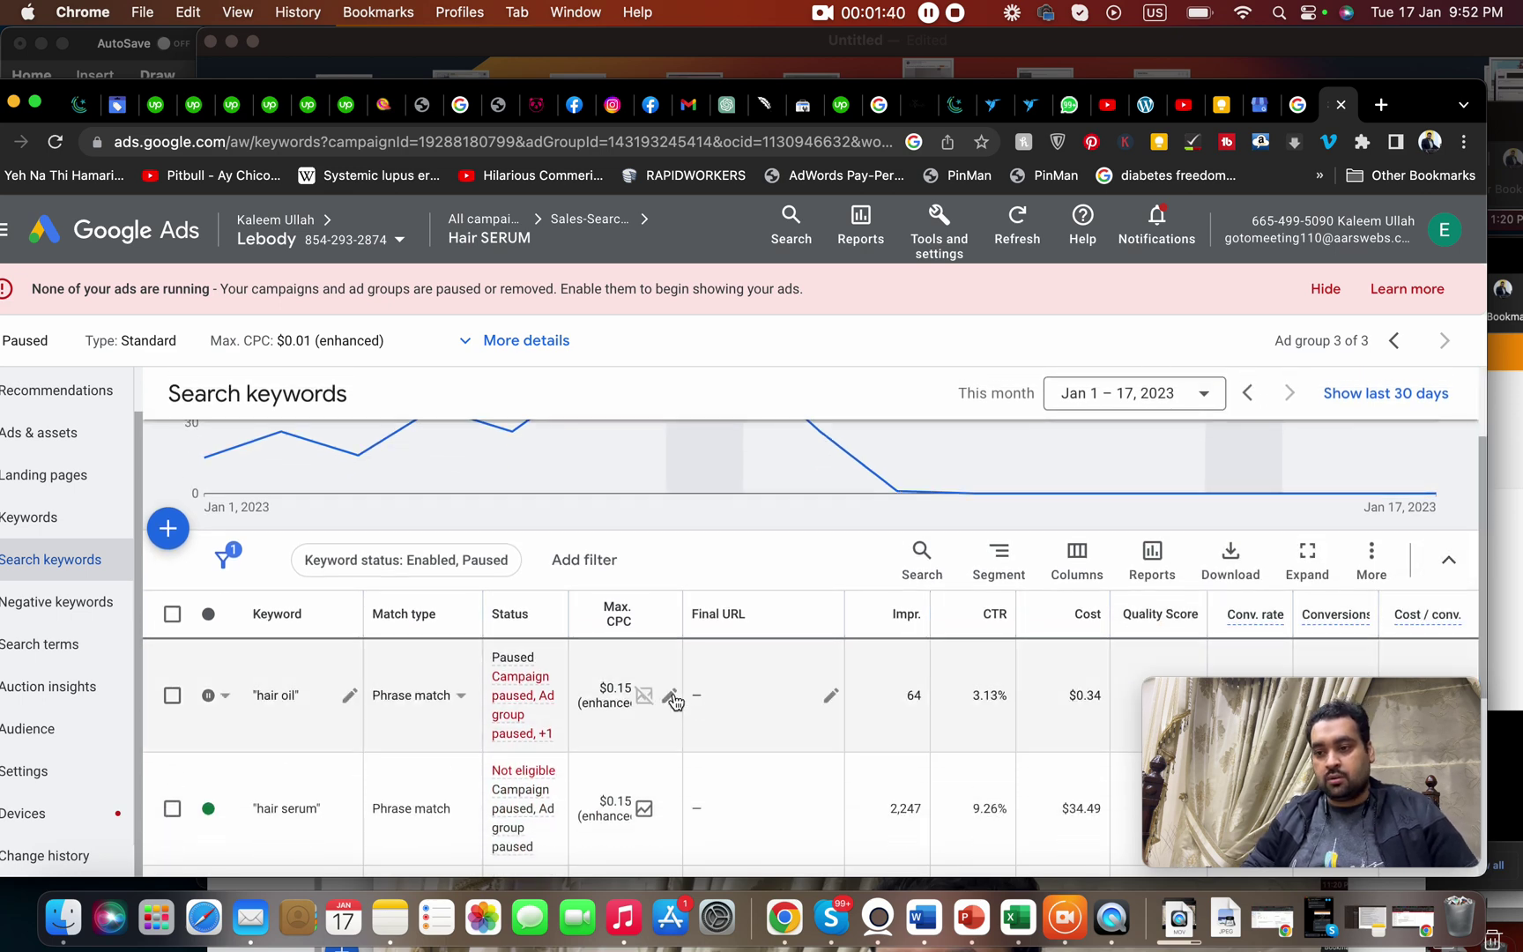
pyautogui.click(669, 695)
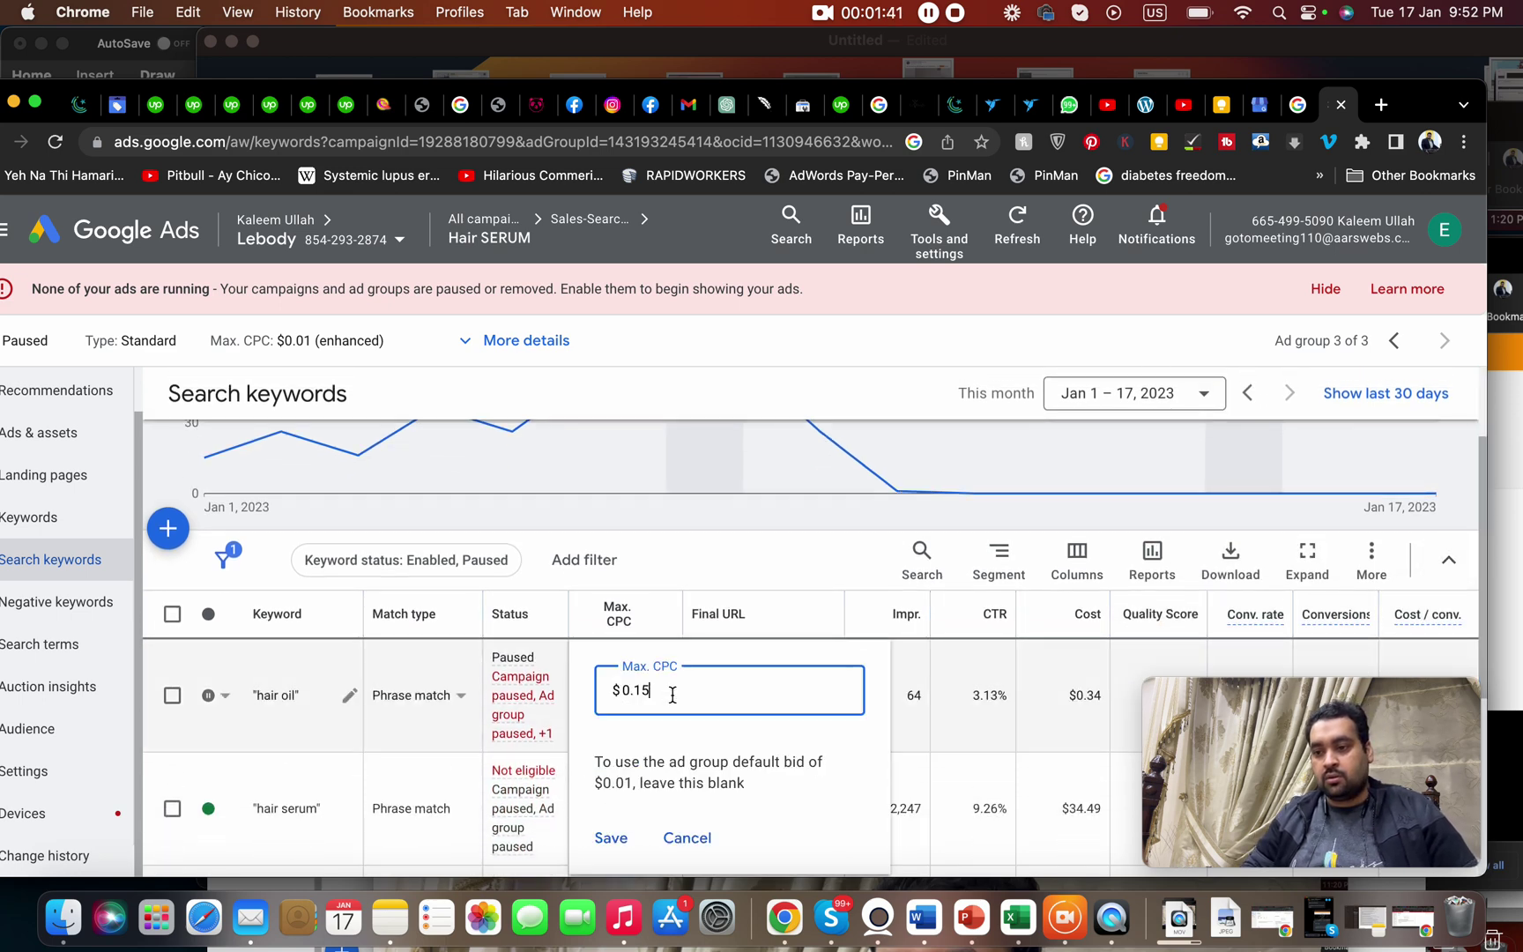
pyautogui.click(607, 835)
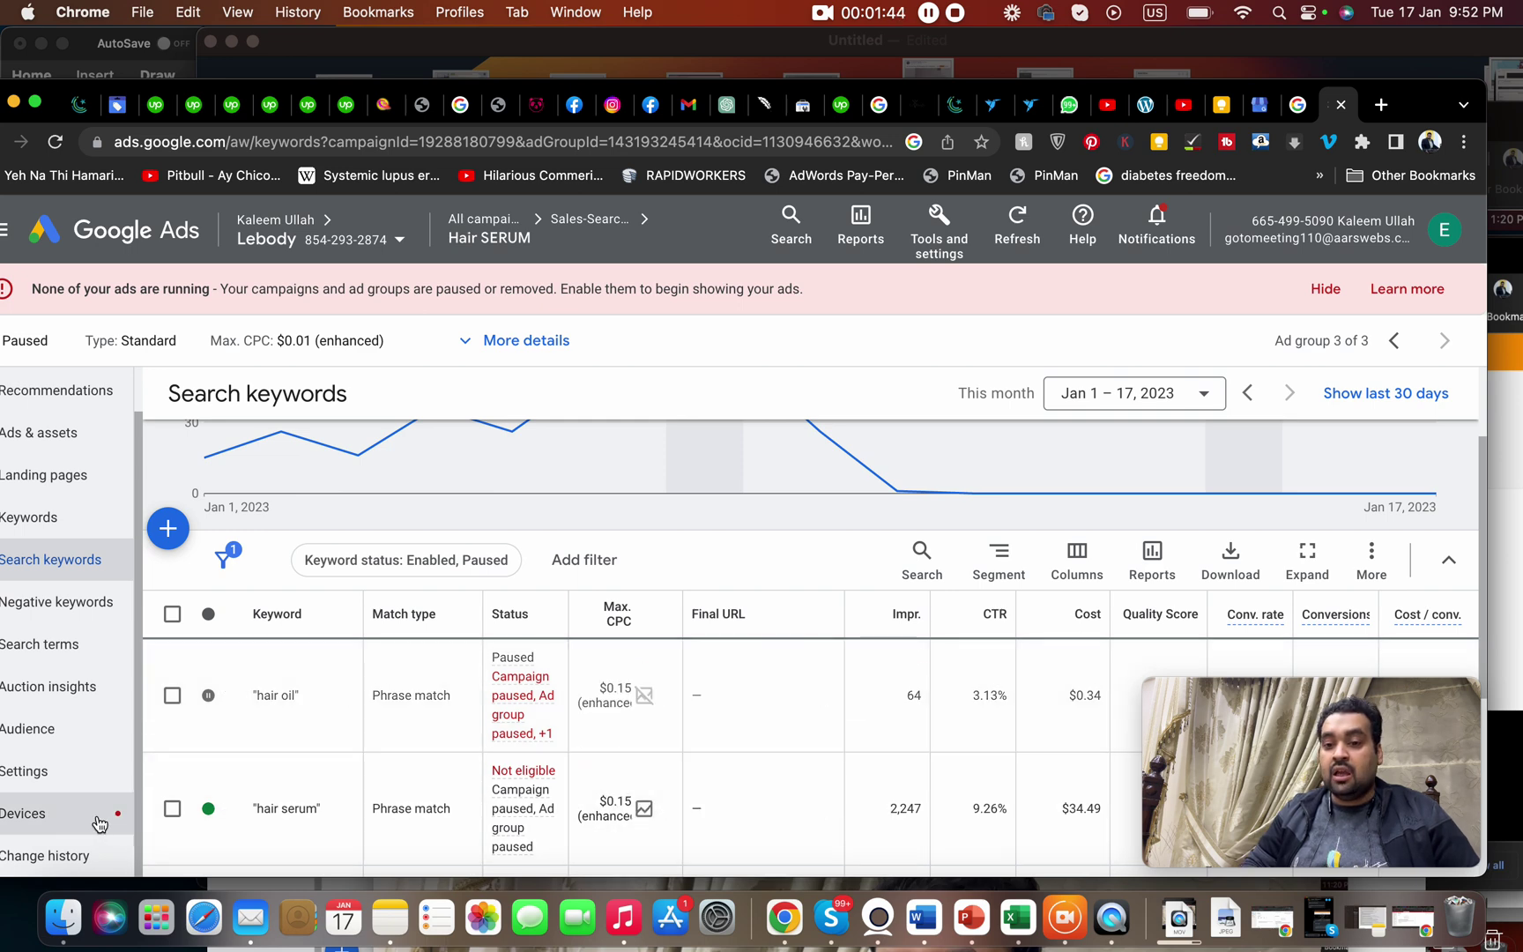
# - Give the Hair SERUM ad group's Computers device a 50% bid decrease
pyautogui.click(62, 827)
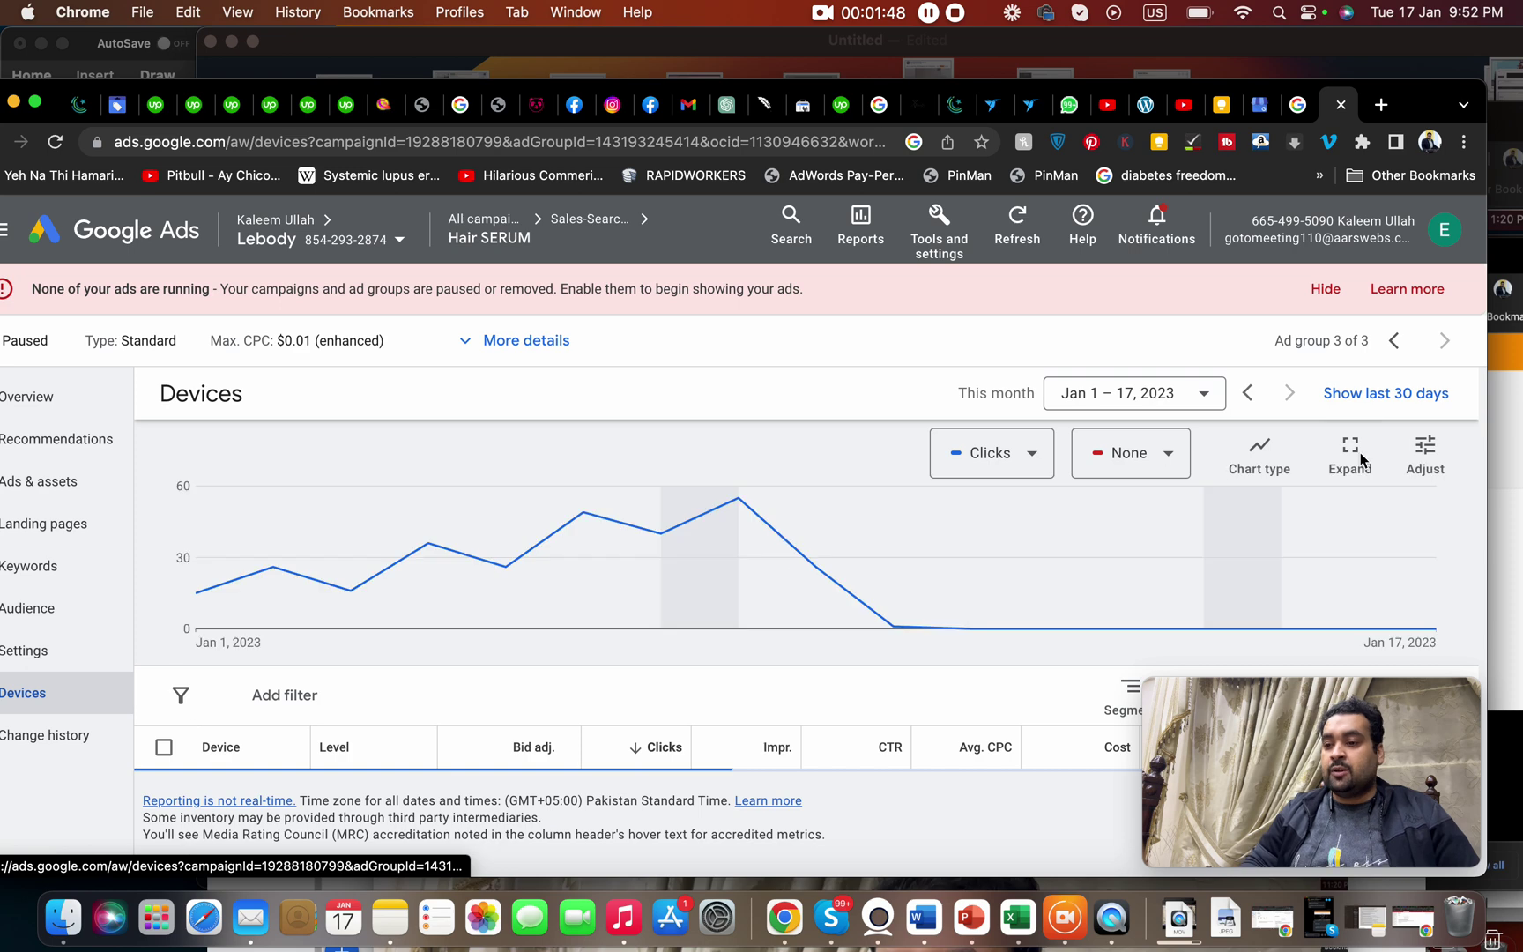
pyautogui.scroll(-3, 1468, 609)
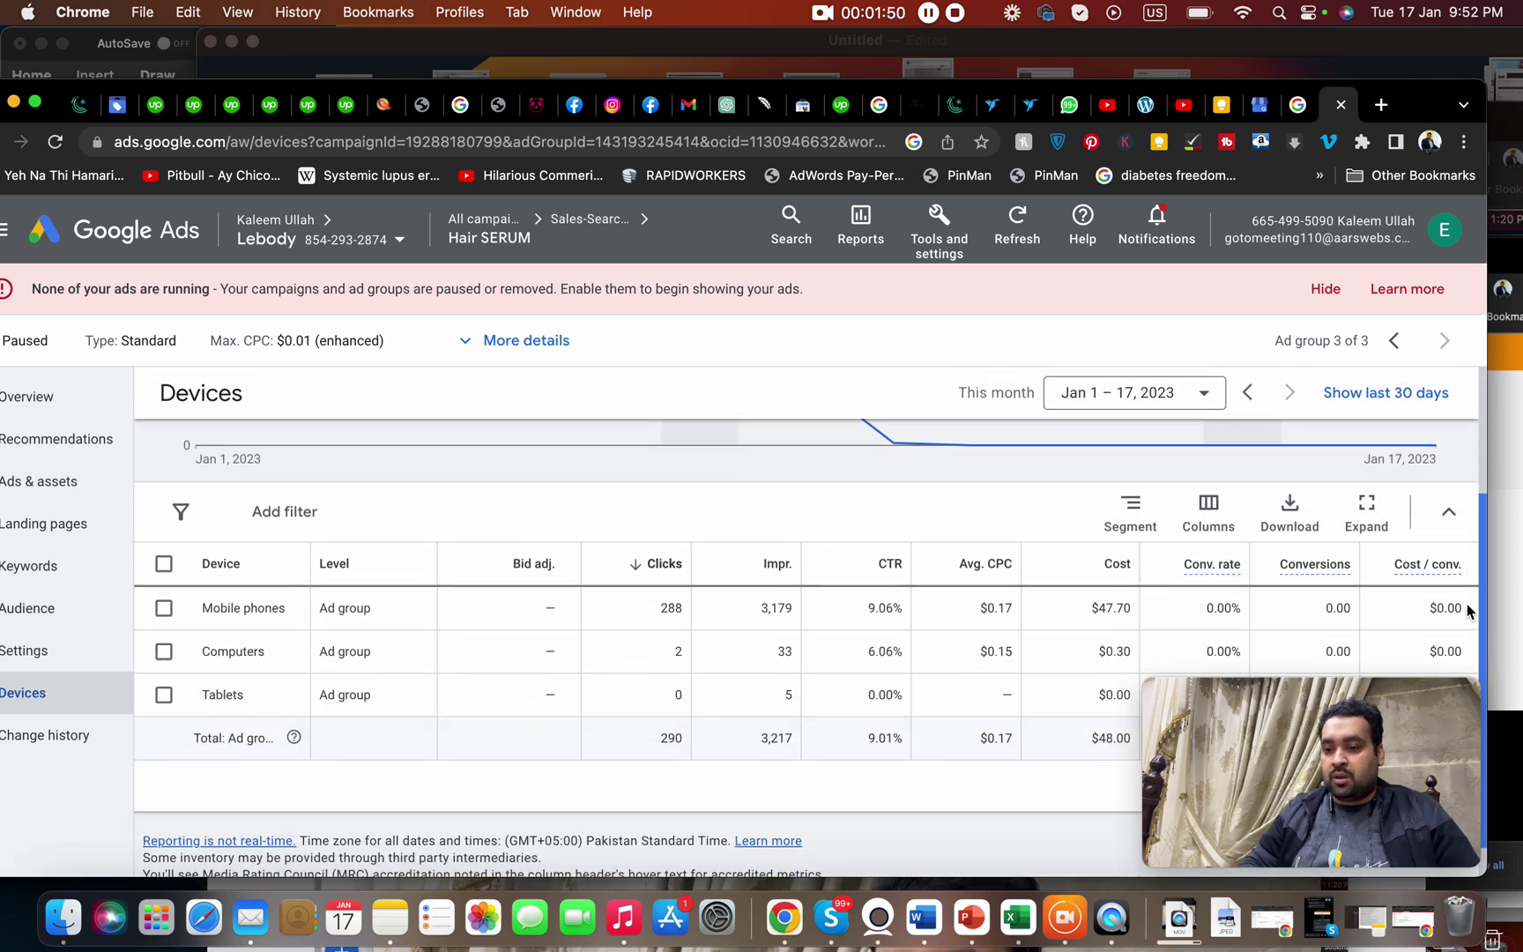
pyautogui.scroll(-1, 1467, 610)
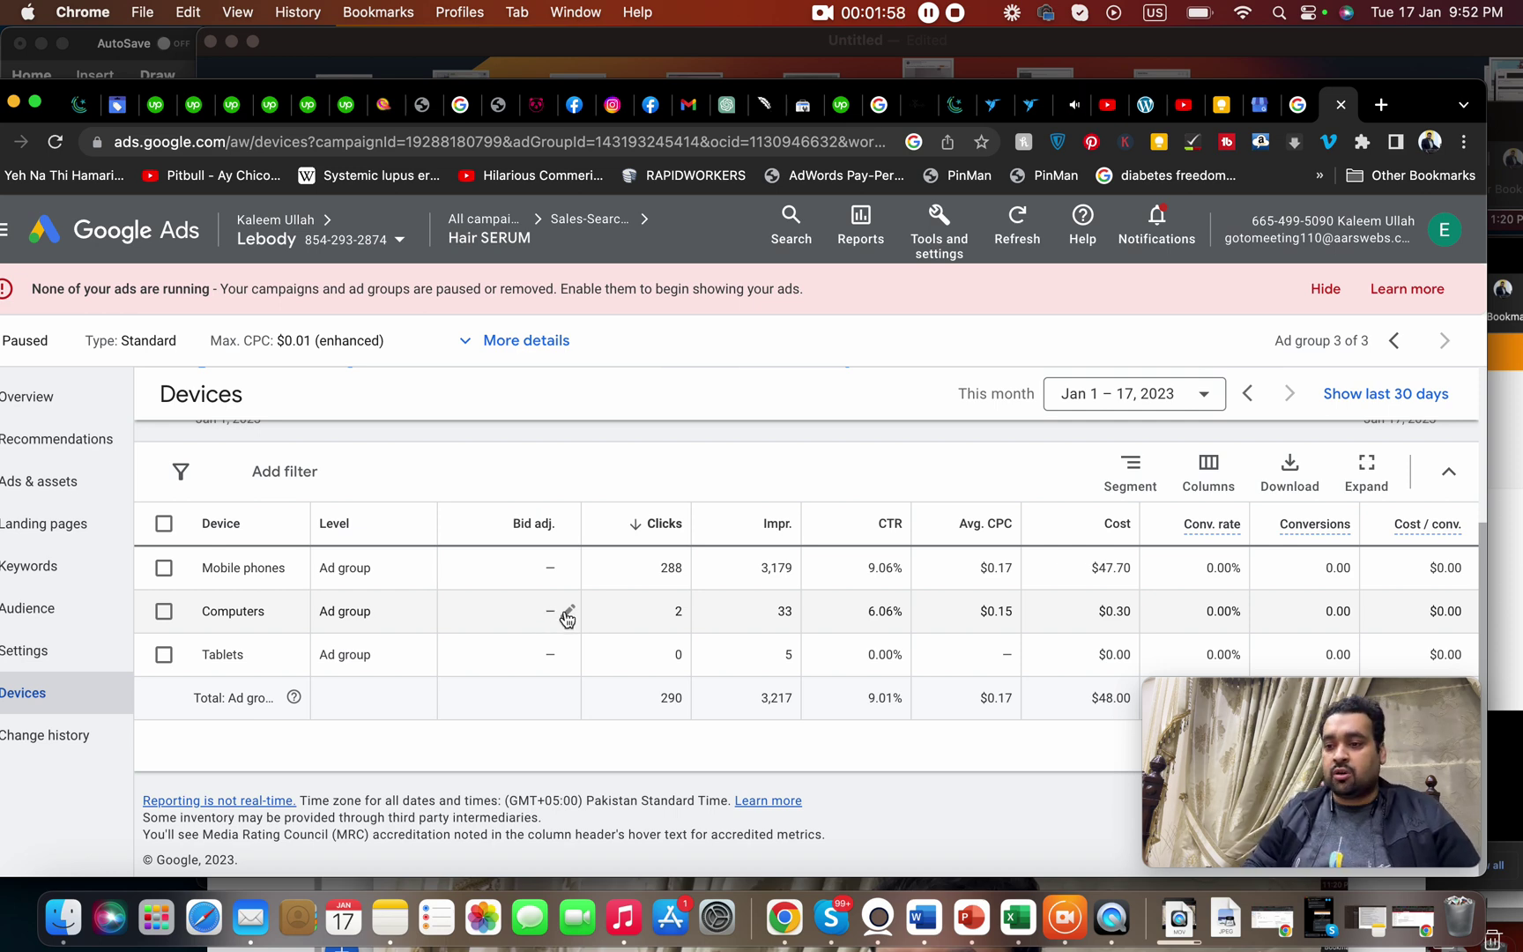
pyautogui.click(568, 612)
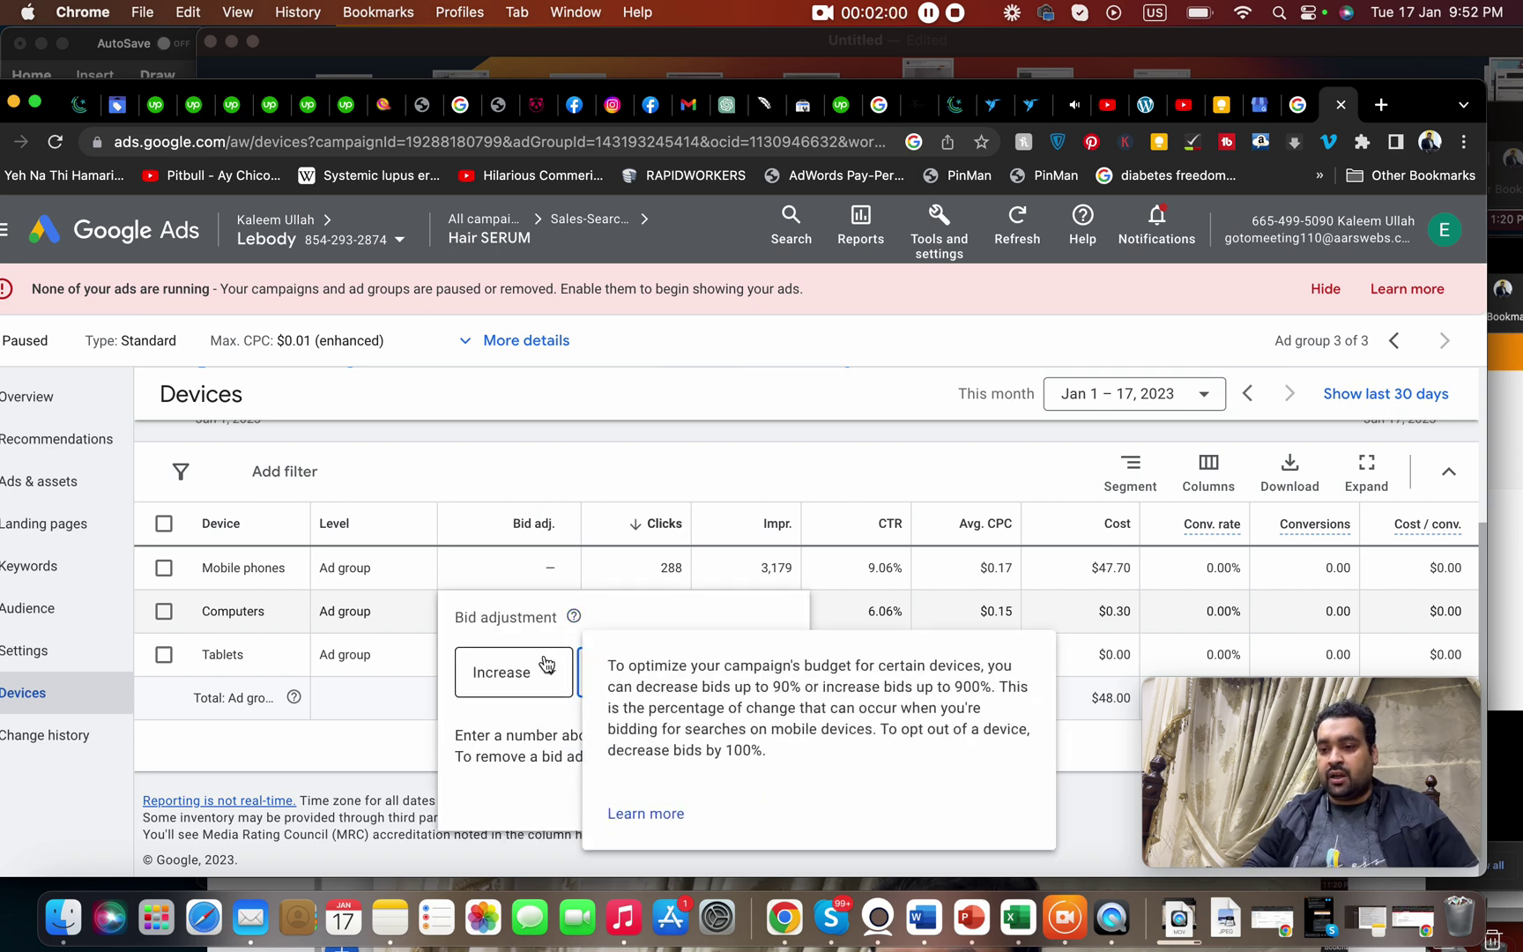
pyautogui.click(524, 674)
pyautogui.click(513, 738)
pyautogui.click(653, 678)
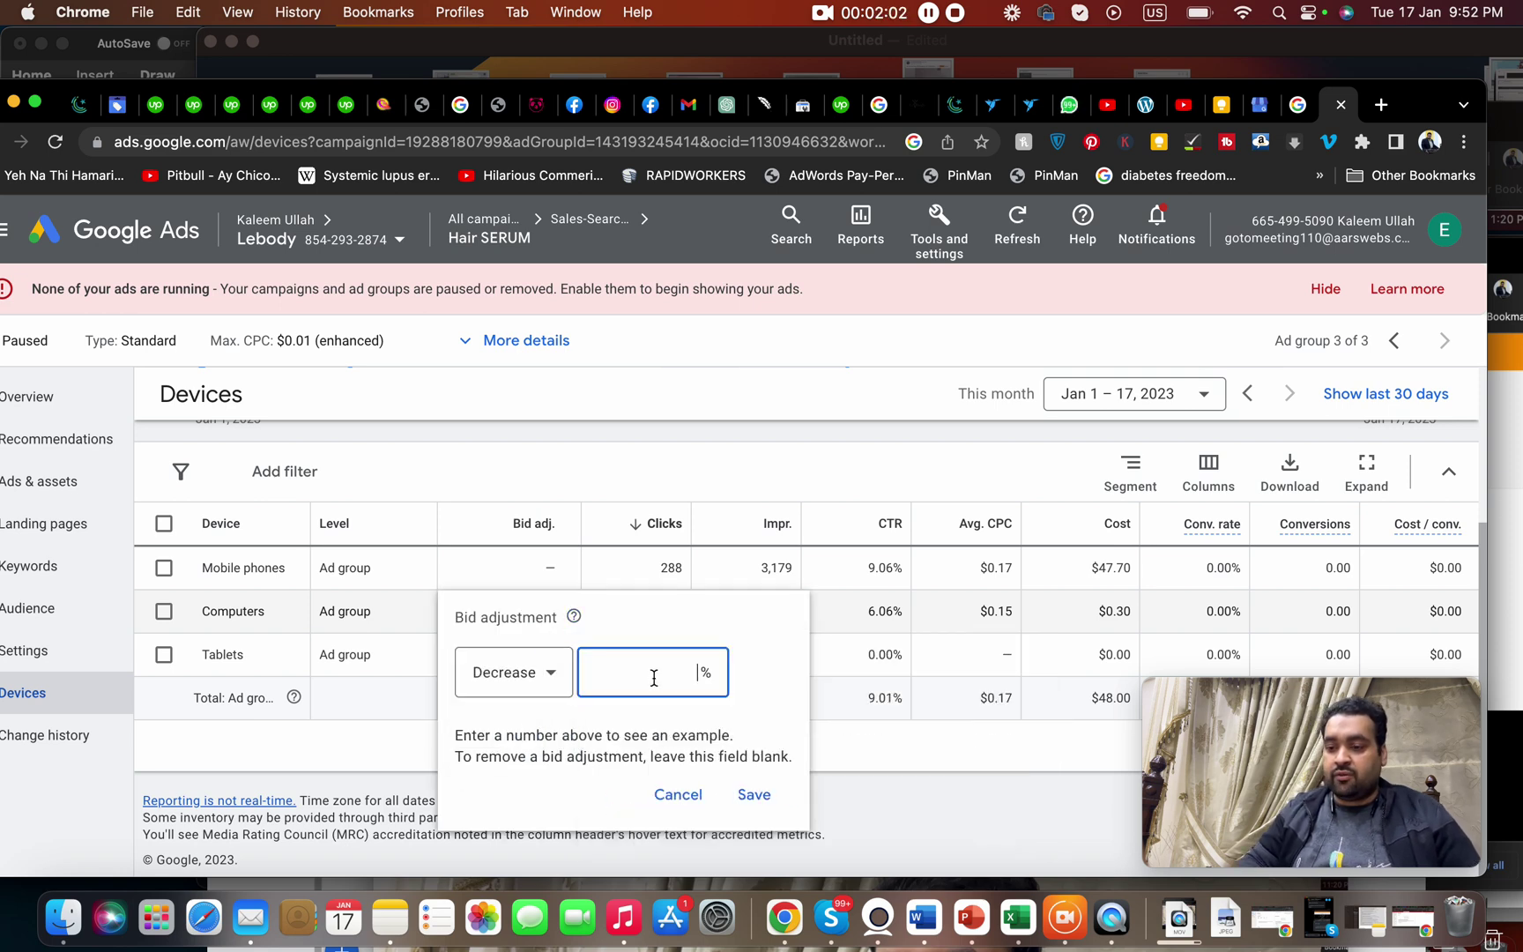
pyautogui.write('50')
pyautogui.click(753, 794)
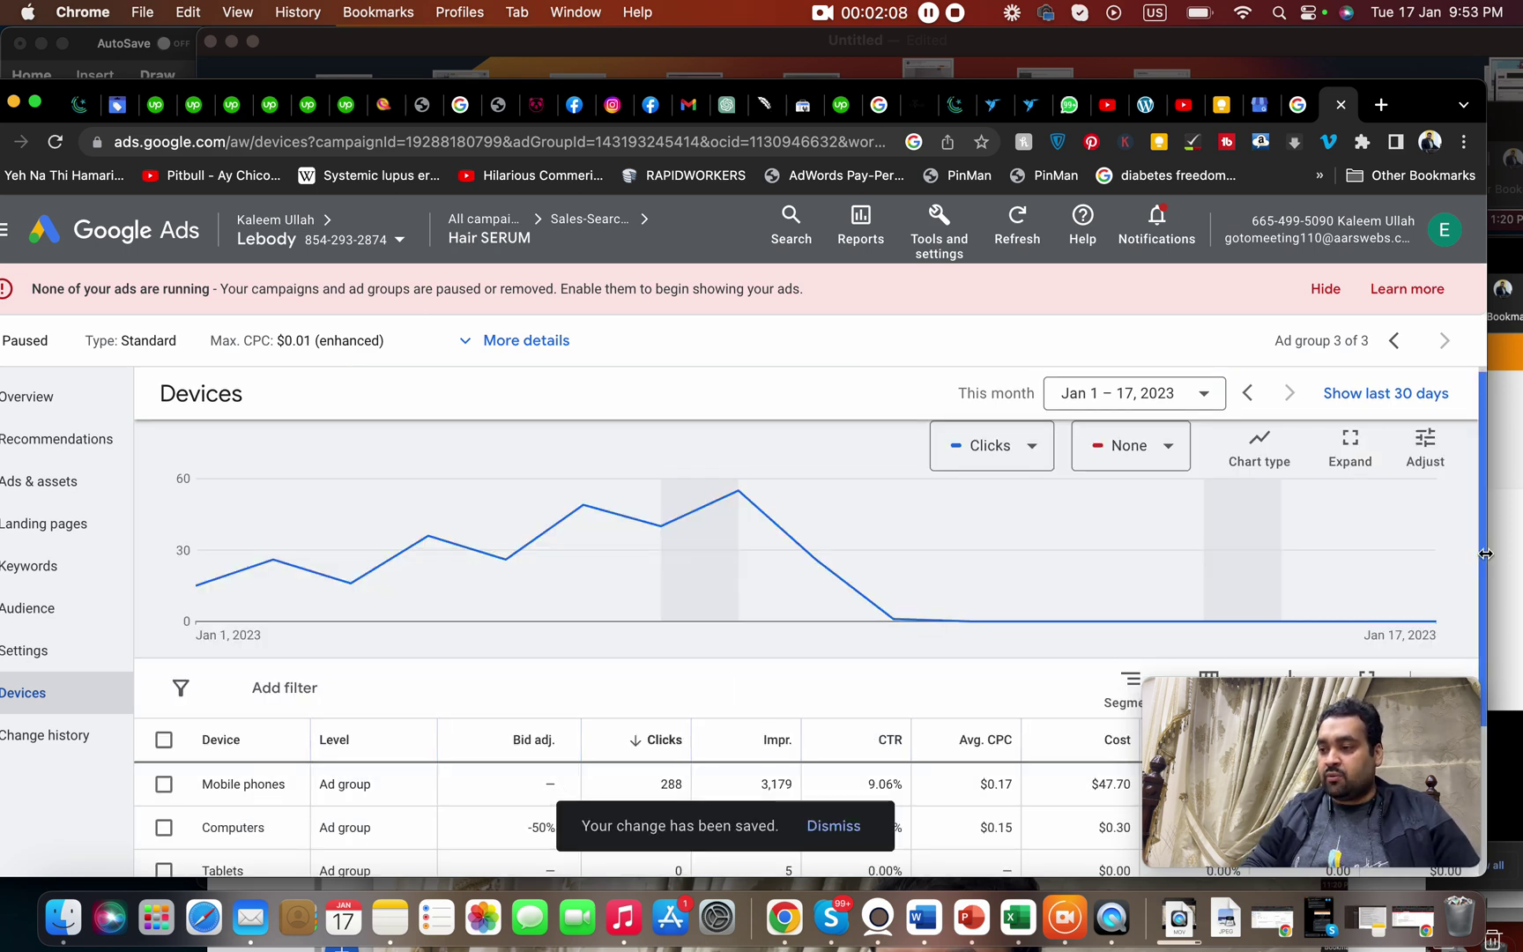
# - Set the Tablets device bid adjustment to a 100% decrease
pyautogui.scroll(-3, 1483, 571)
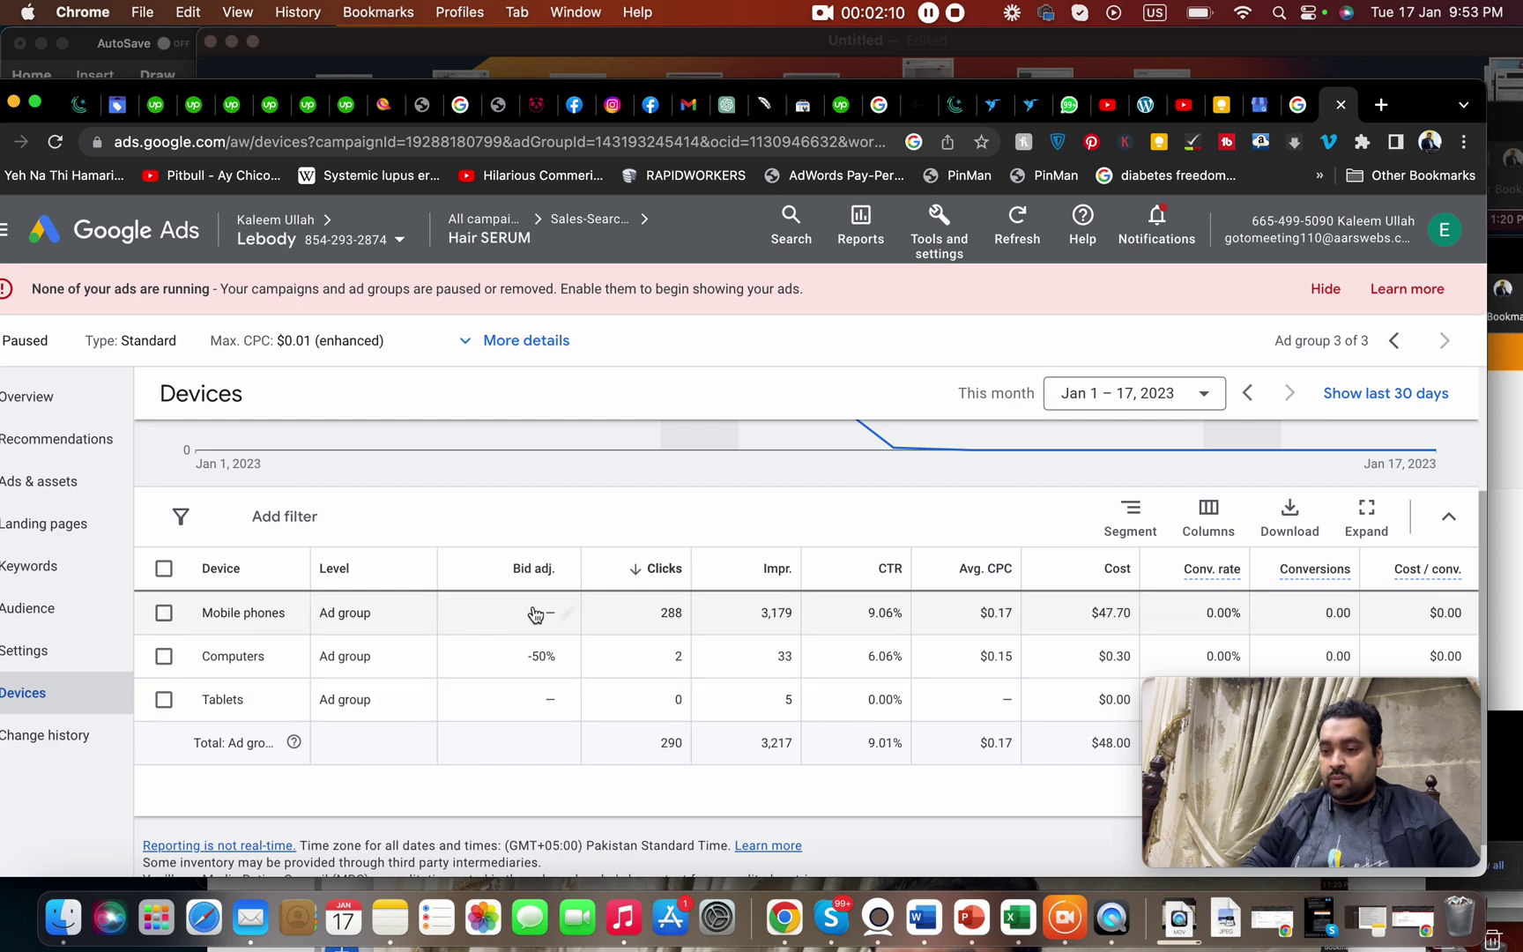
pyautogui.click(562, 705)
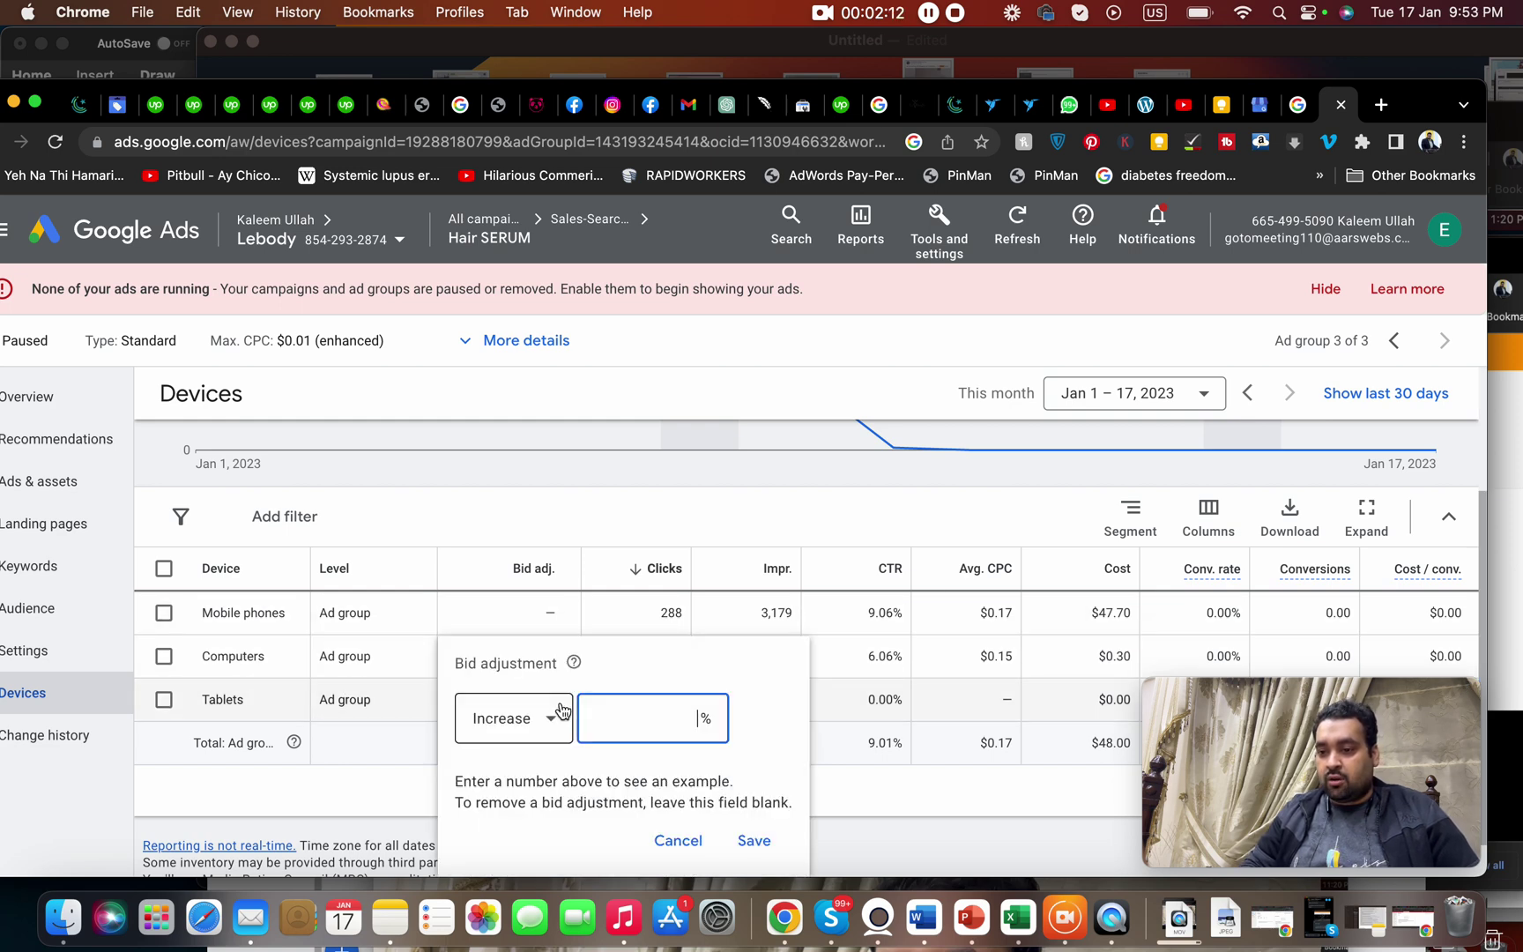
pyautogui.click(541, 731)
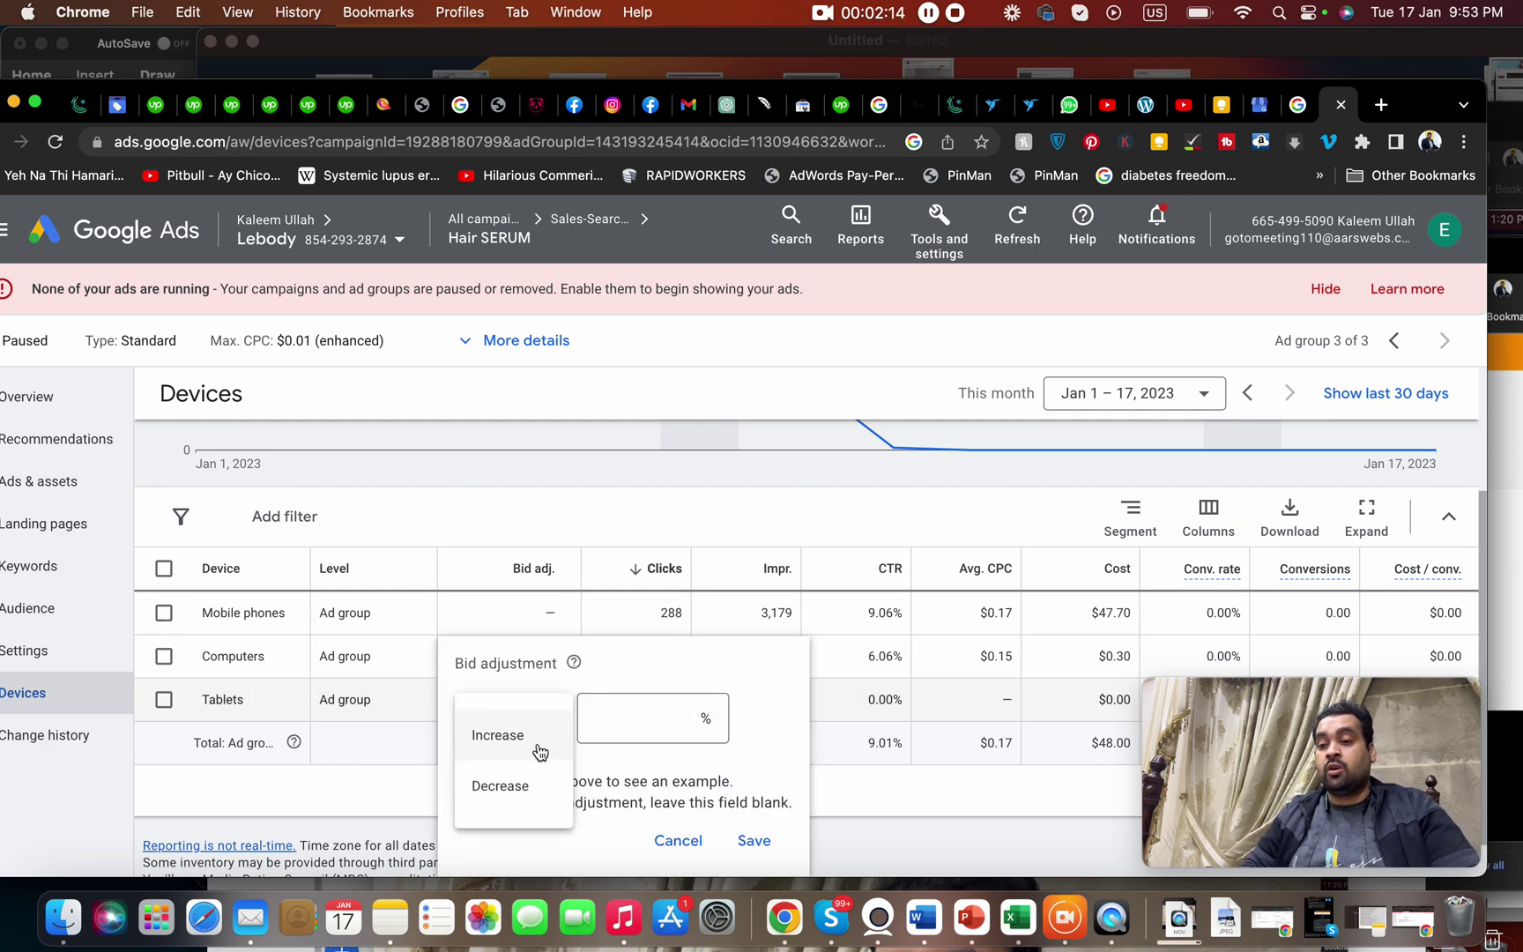
pyautogui.click(509, 787)
pyautogui.click(625, 717)
pyautogui.write('1')
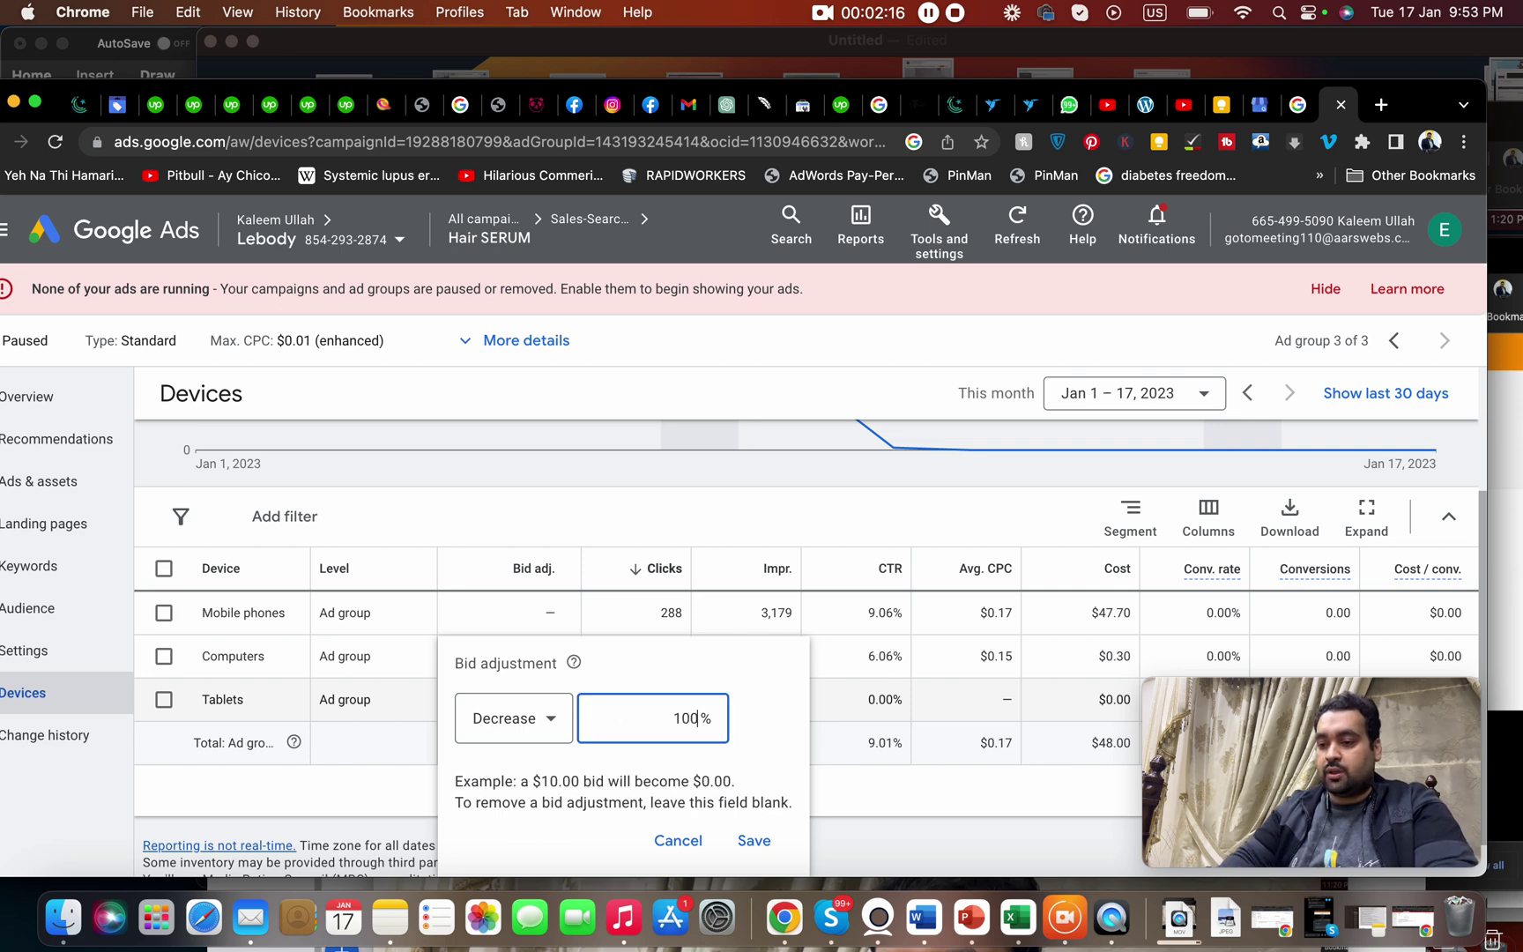
pyautogui.write('00')
pyautogui.click(752, 844)
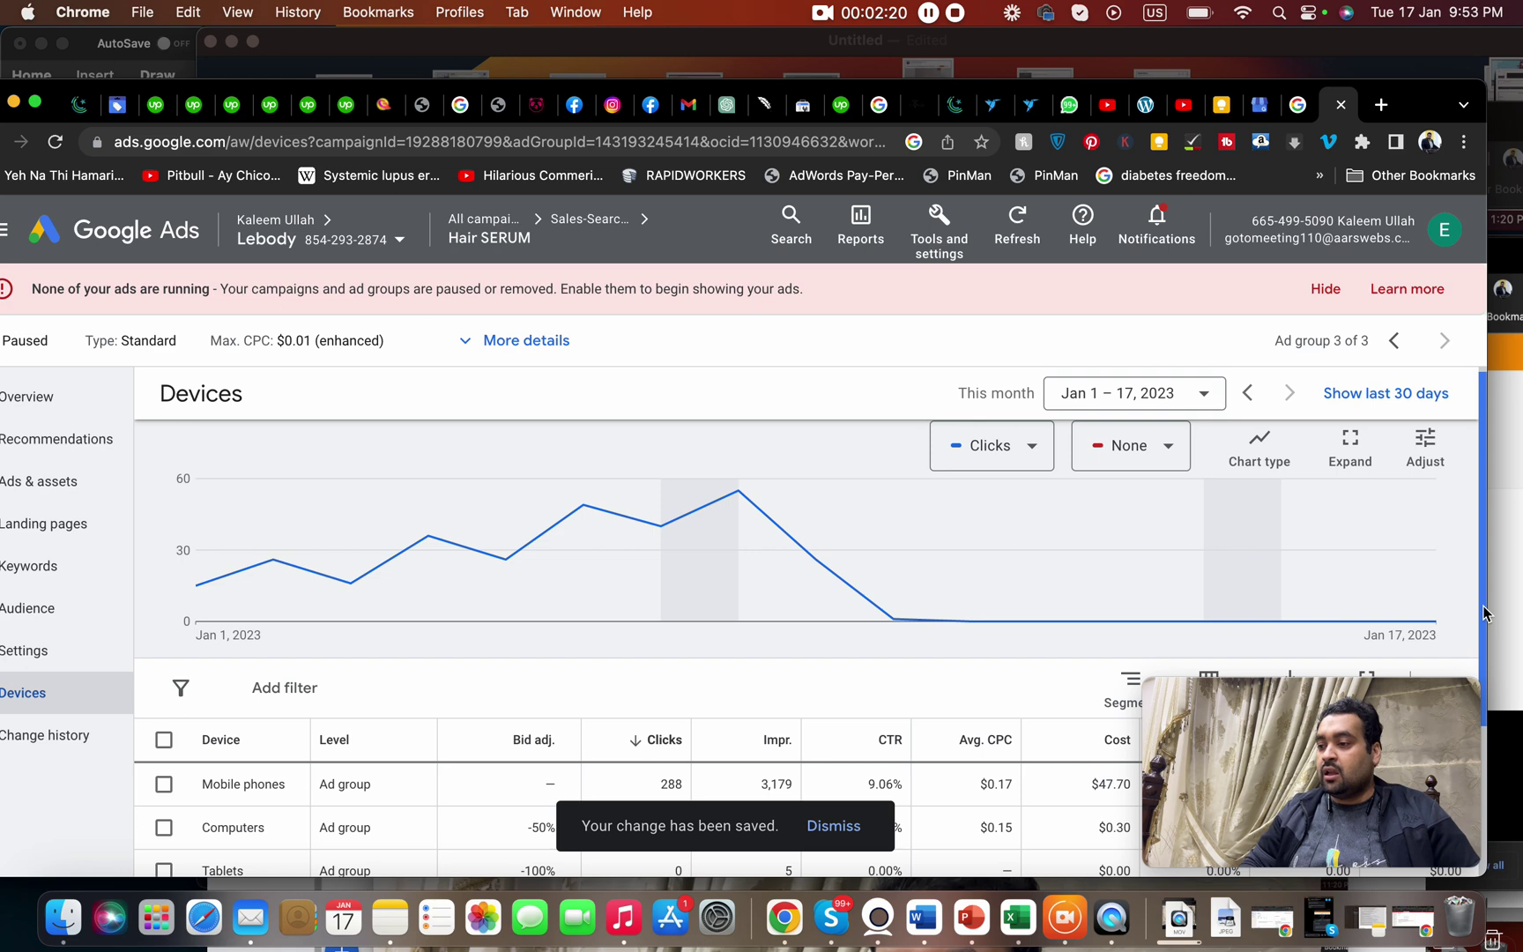
# - Highlight the Mobile phones device name in the devices table
pyautogui.scroll(-5, 1483, 613)
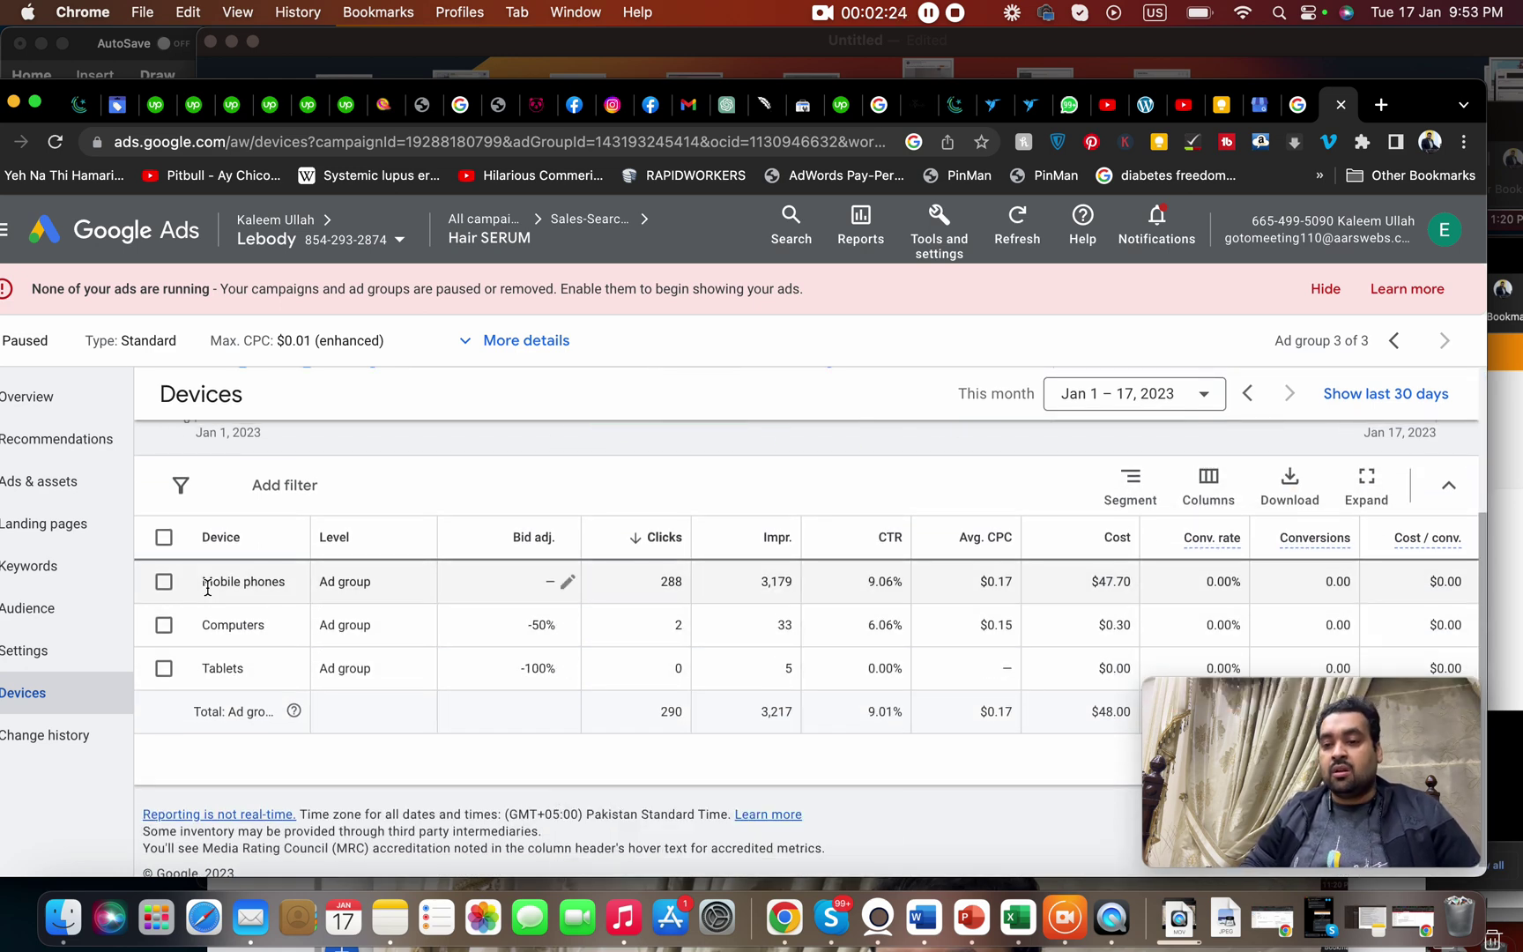
pyautogui.moveTo(204, 584); pyautogui.dragTo(288, 579)
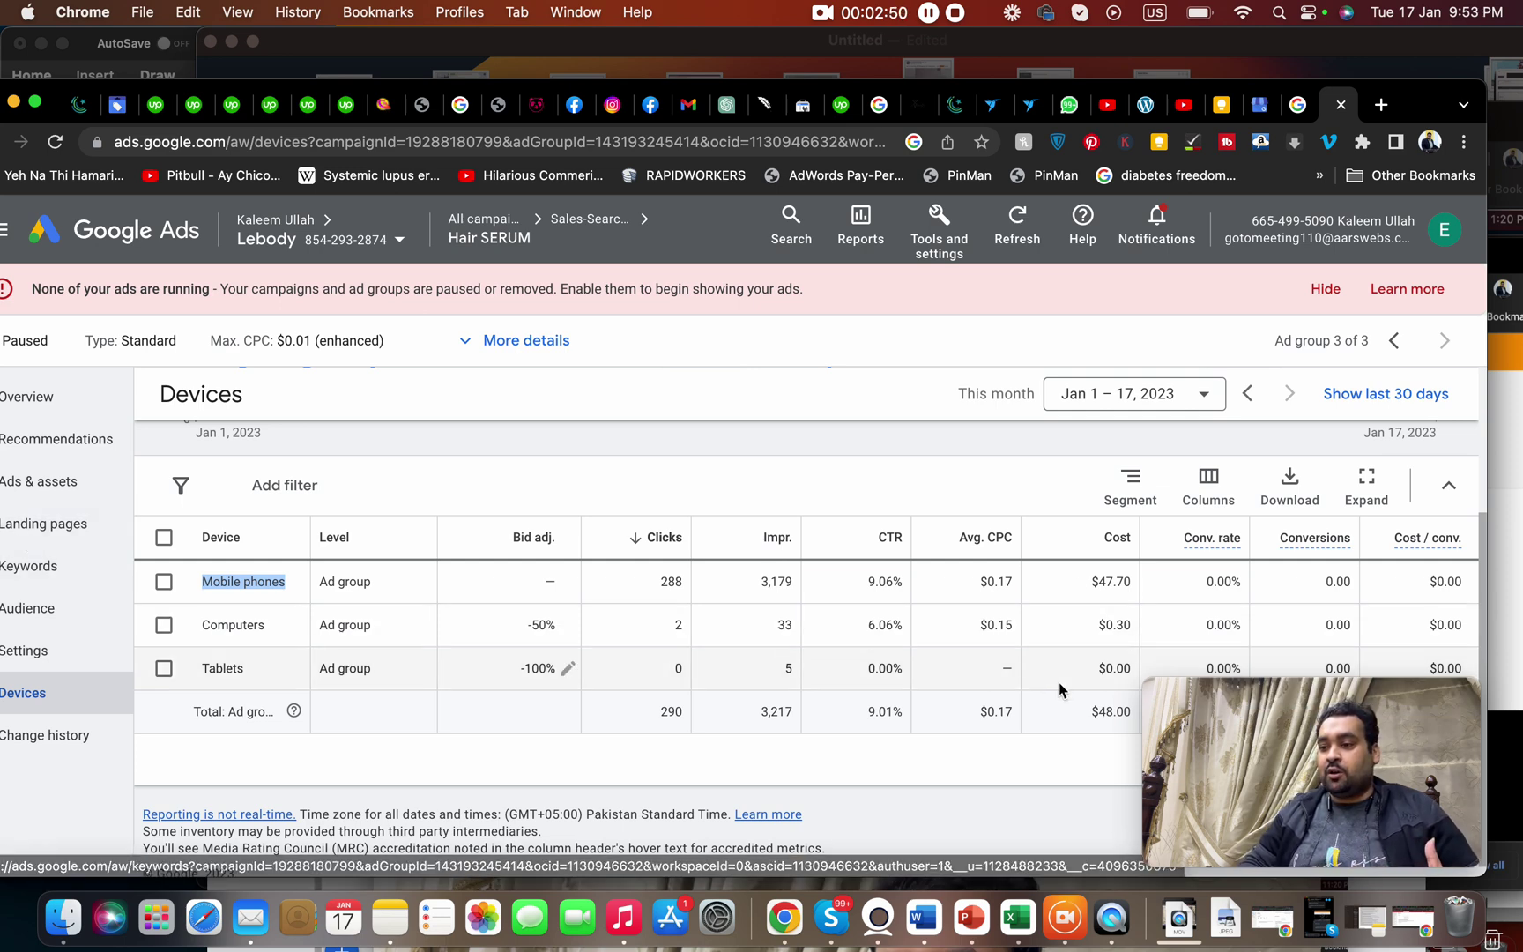
pyautogui.moveTo(1355, 755); pyautogui.dragTo(745, 355)
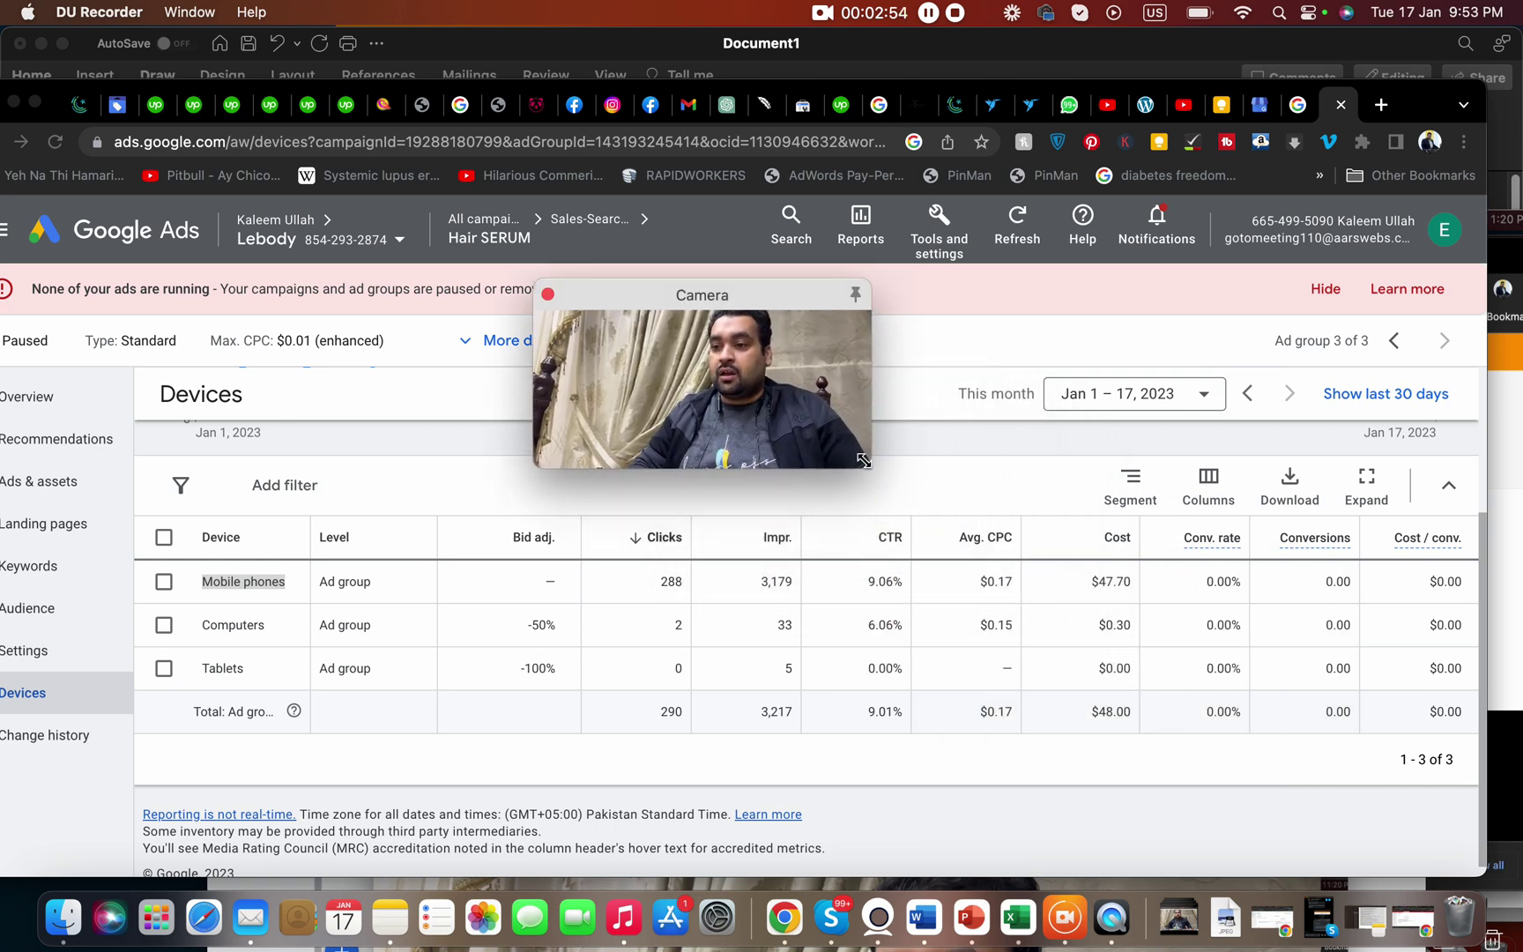
pyautogui.moveTo(869, 466); pyautogui.dragTo(1319, 719)
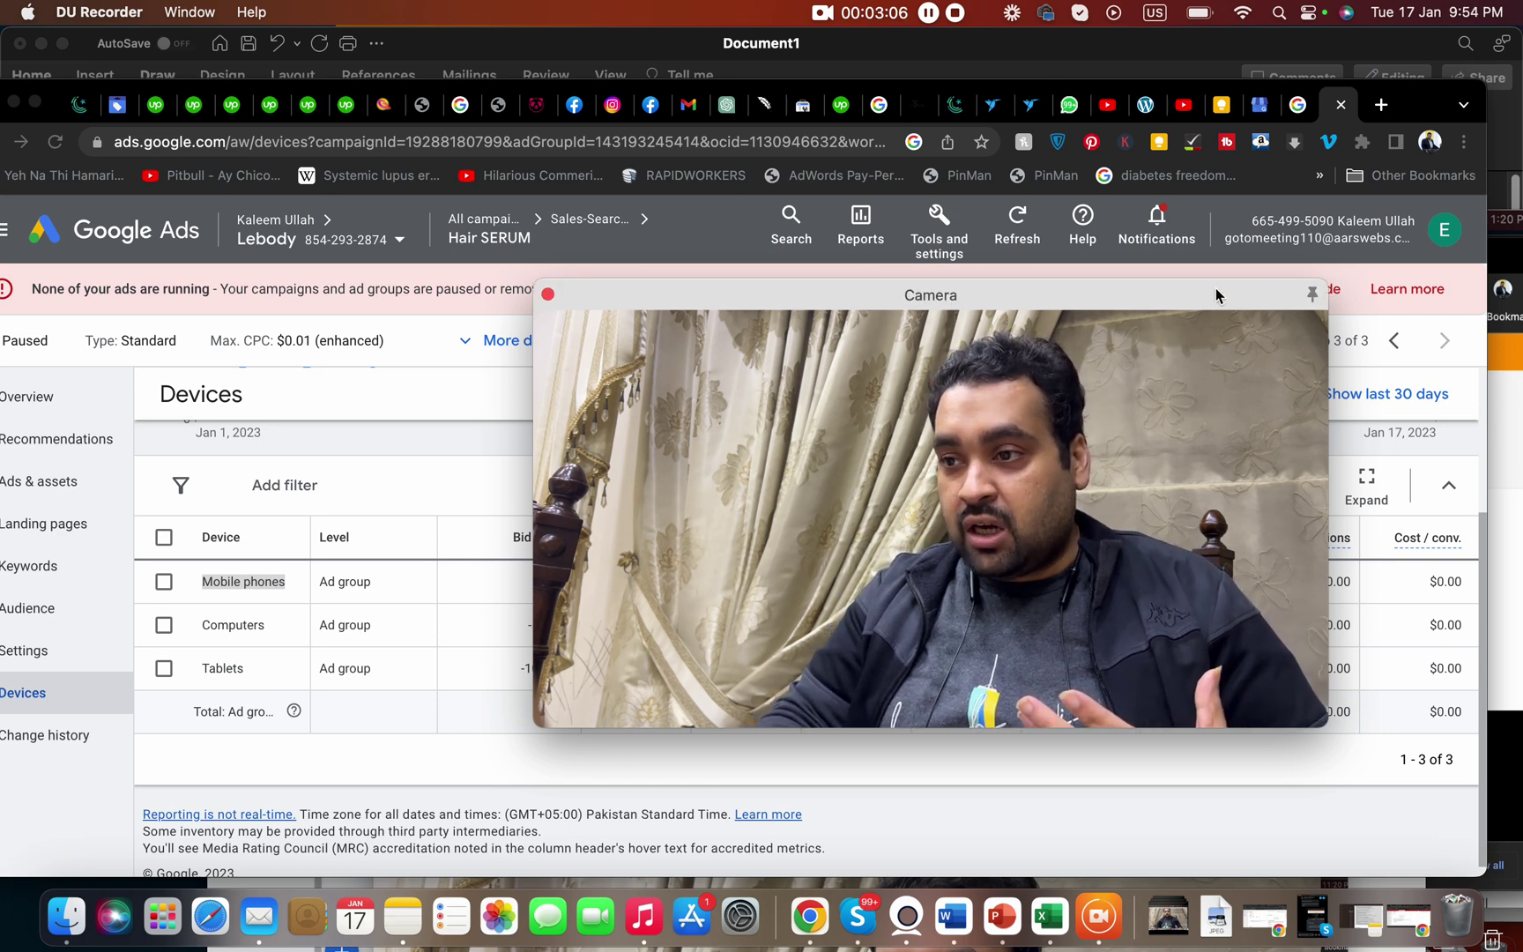
pyautogui.moveTo(1319, 278); pyautogui.dragTo(864, 438)
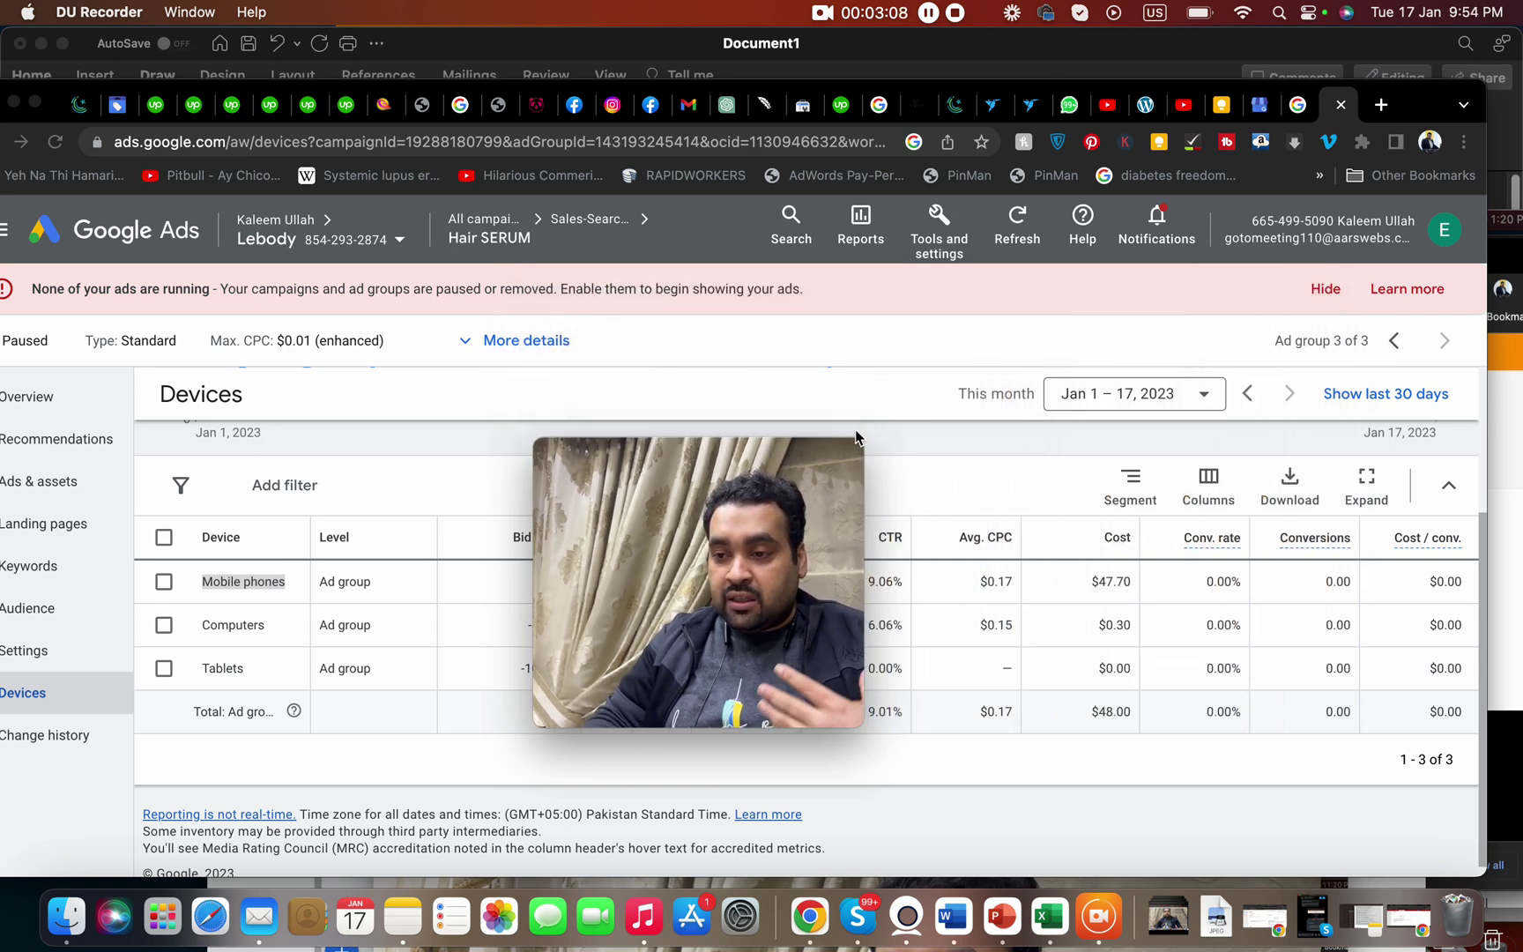
pyautogui.moveTo(698, 458); pyautogui.dragTo(1282, 212)
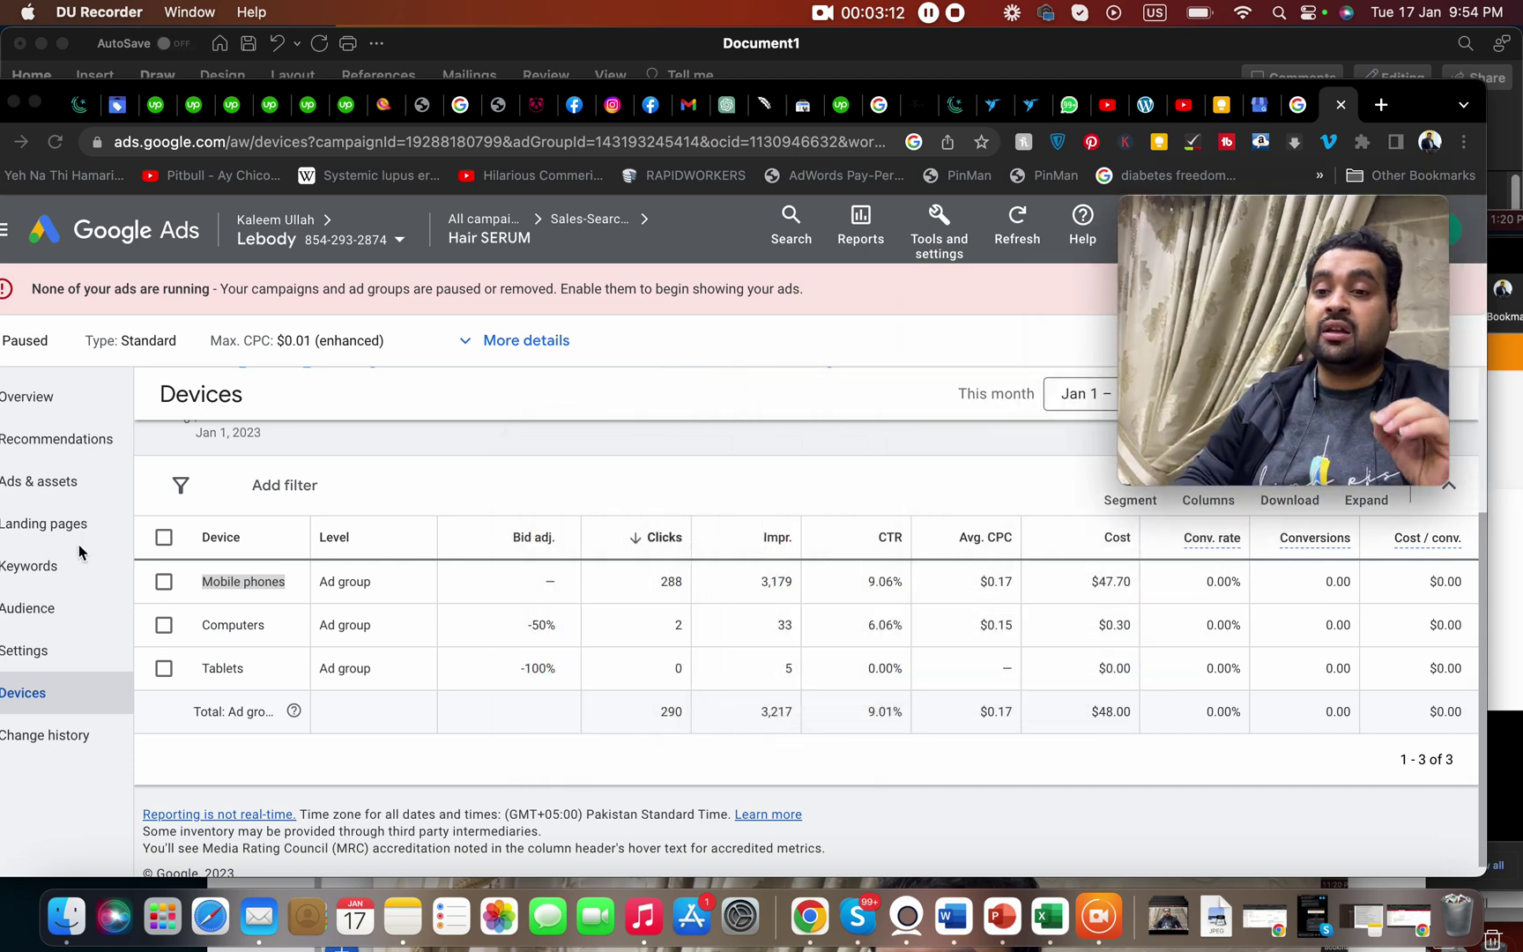
pyautogui.click(46, 567)
pyautogui.click(45, 567)
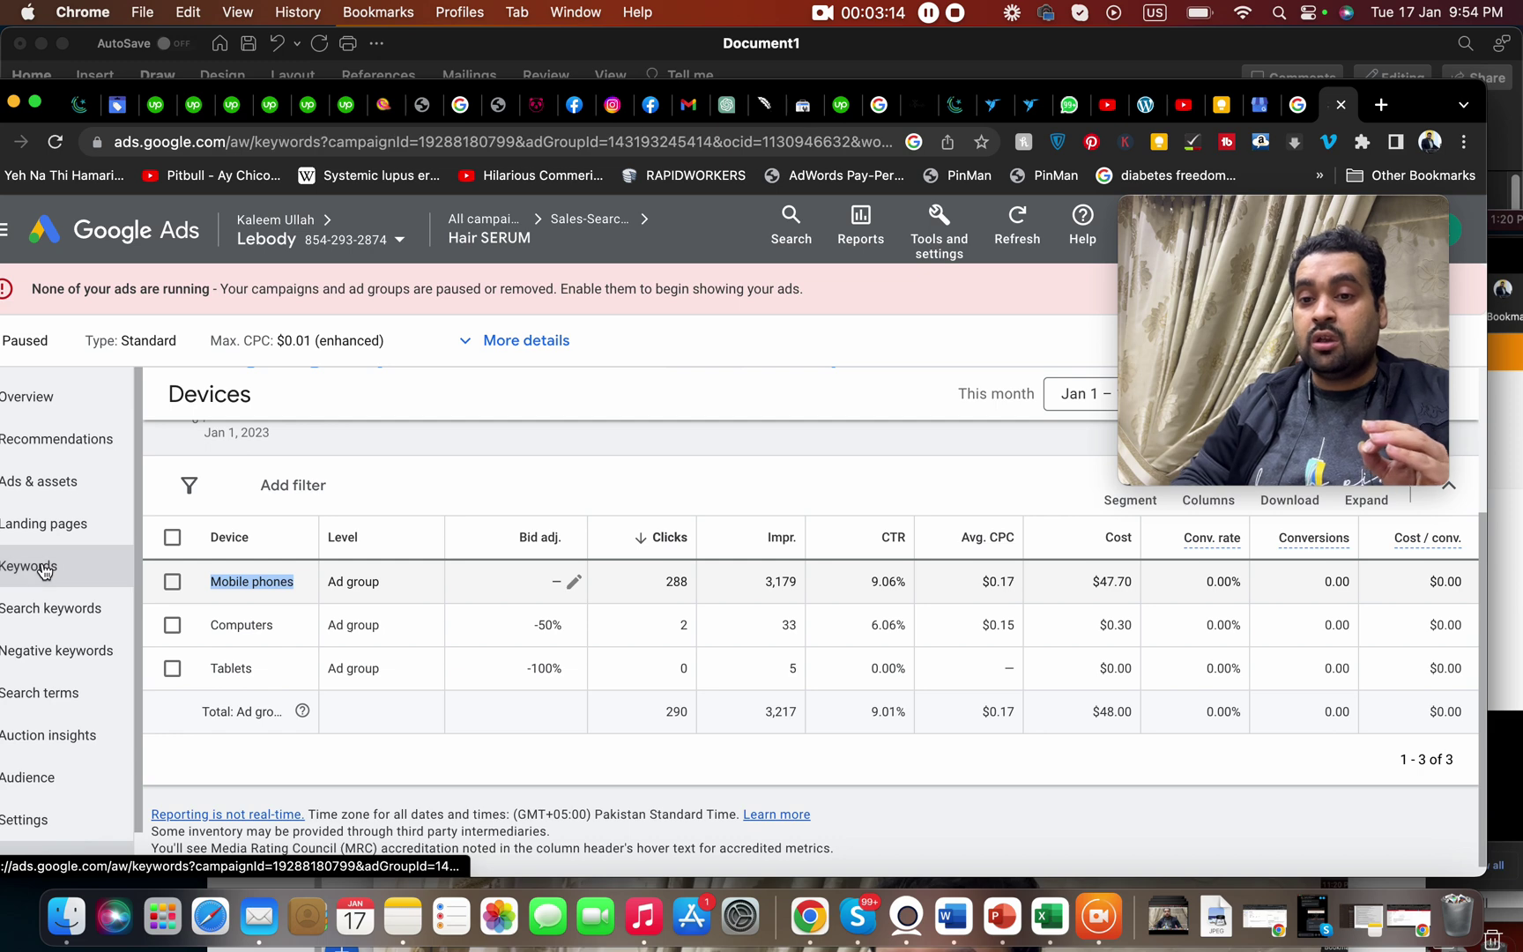
# - Show the Hair SERUM search keywords to check hair oil (1/10) and hair serum (3/10) Quality Scores
pyautogui.click(94, 607)
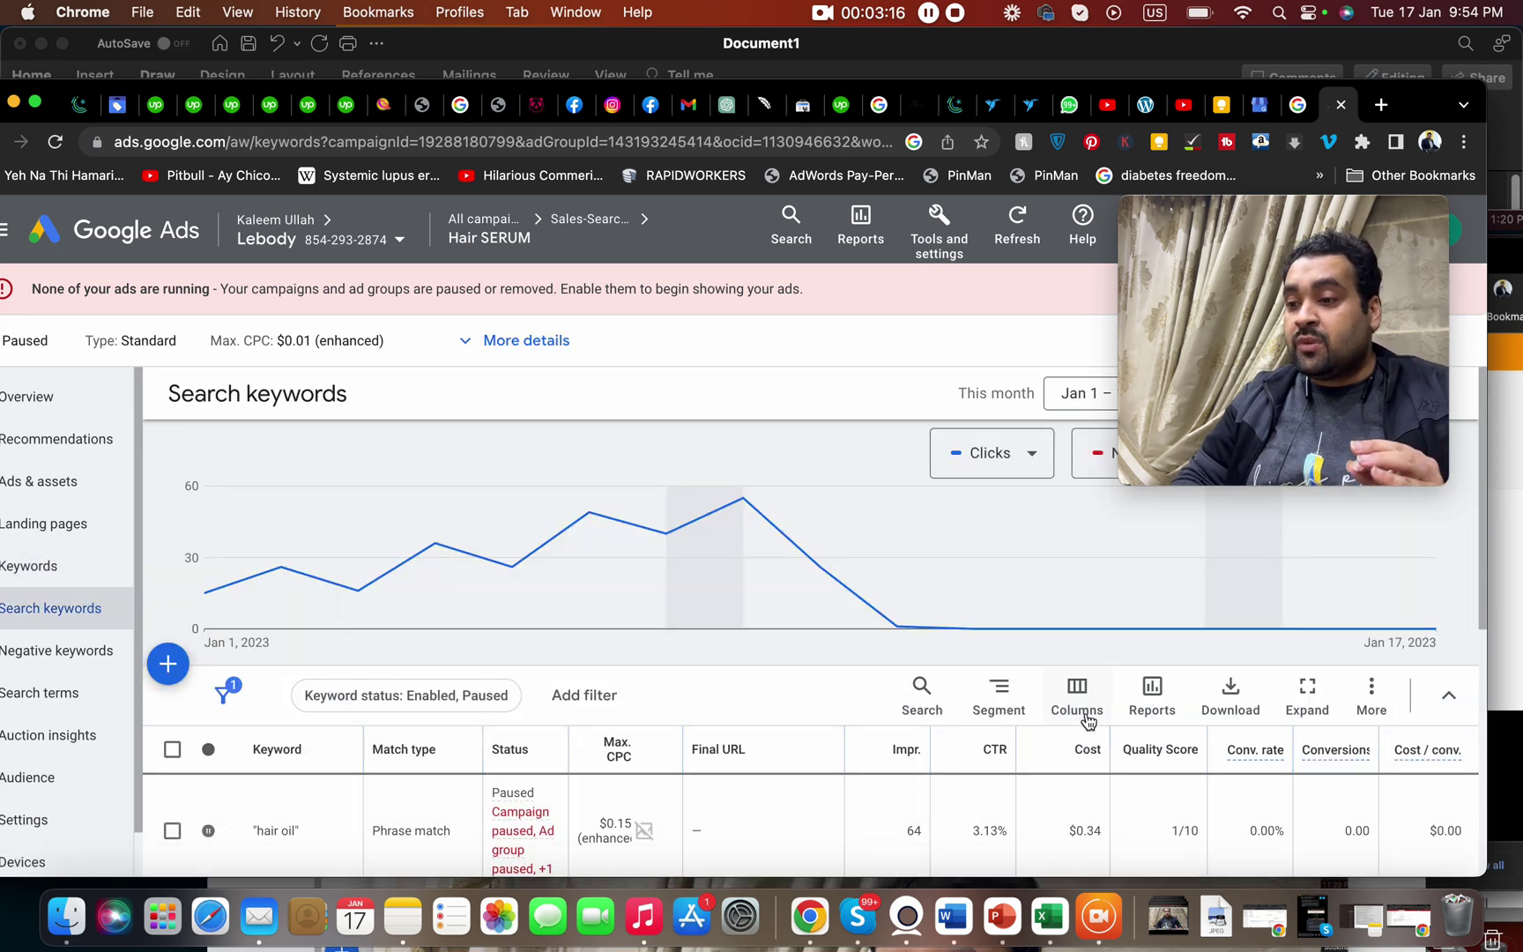
pyautogui.moveTo(1478, 572); pyautogui.dragTo(1481, 649)
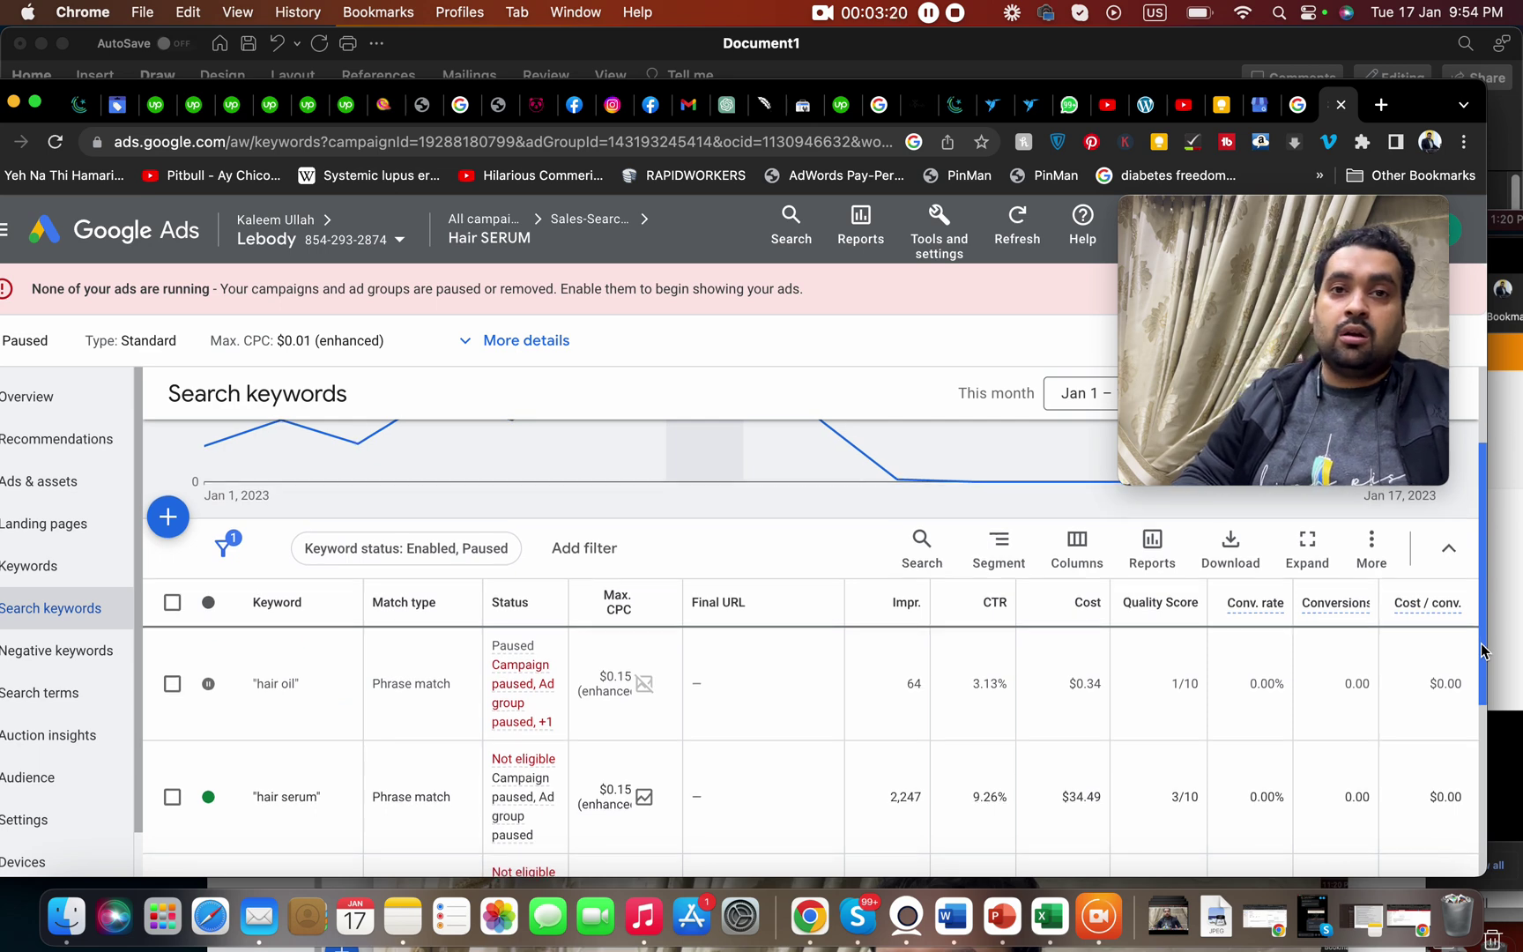
pyautogui.scroll(-1, 1481, 649)
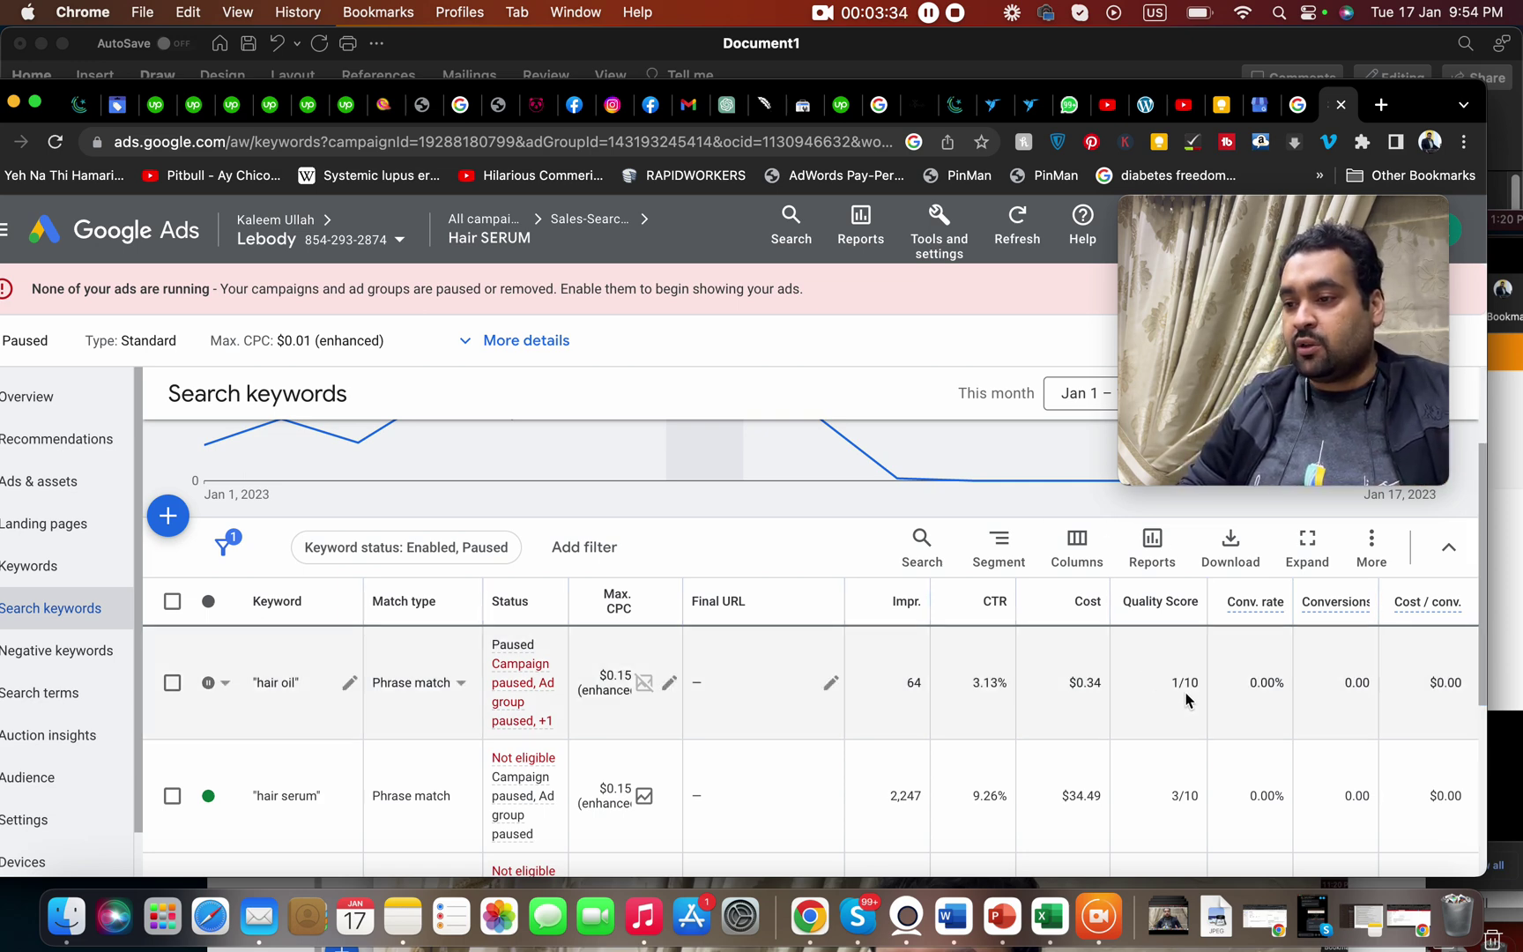
pyautogui.moveTo(1169, 684); pyautogui.dragTo(1208, 686)
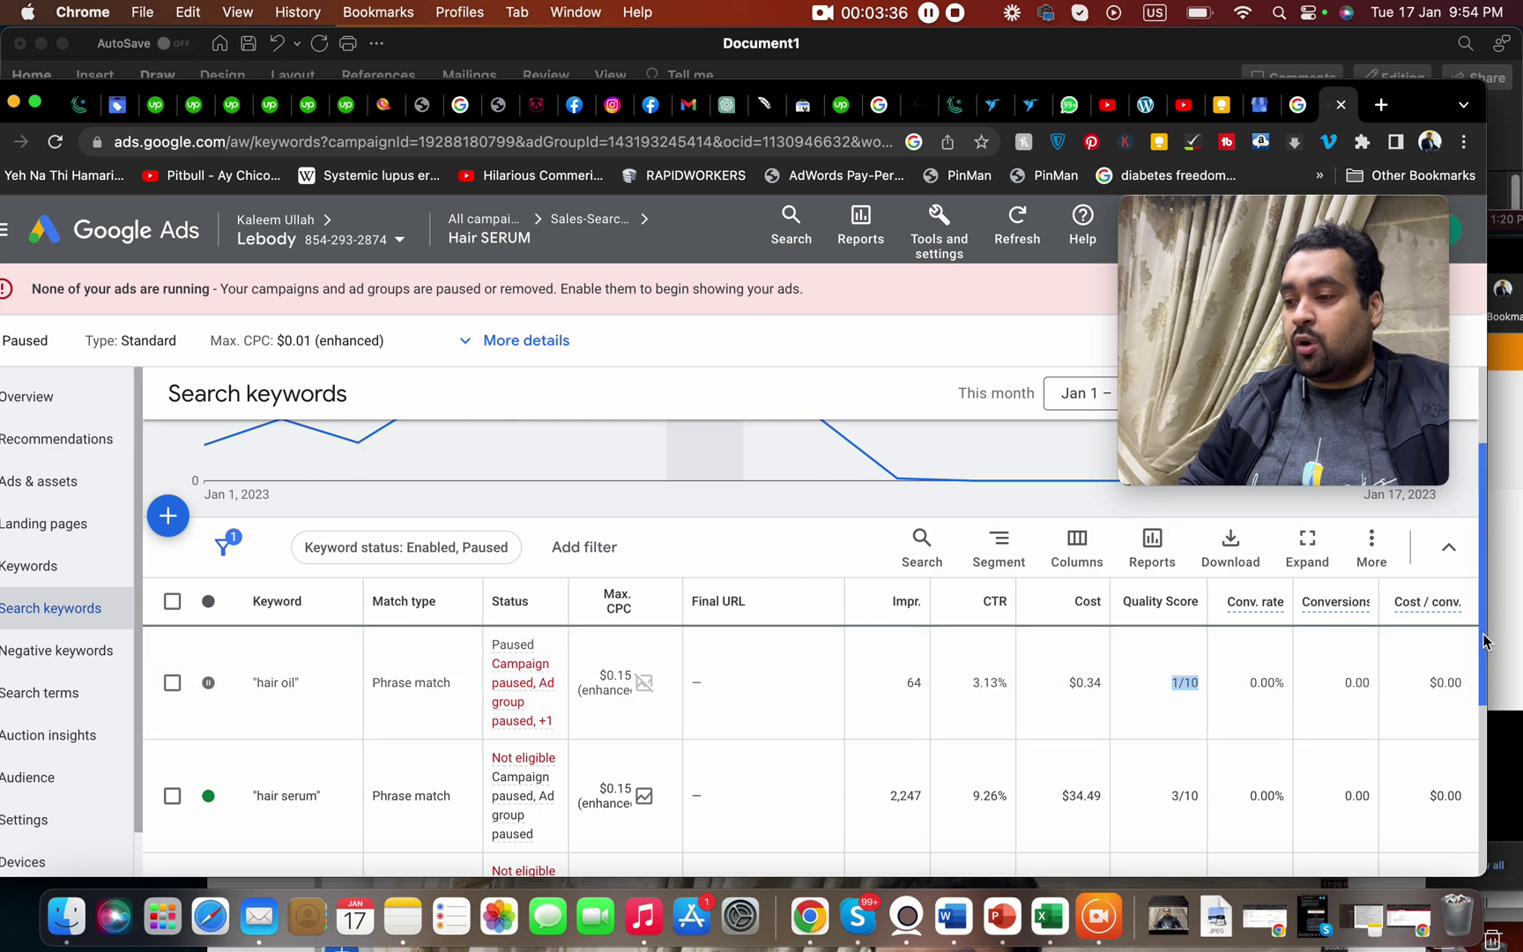
pyautogui.scroll(-5, 1463, 705)
pyautogui.scroll(3, 1445, 784)
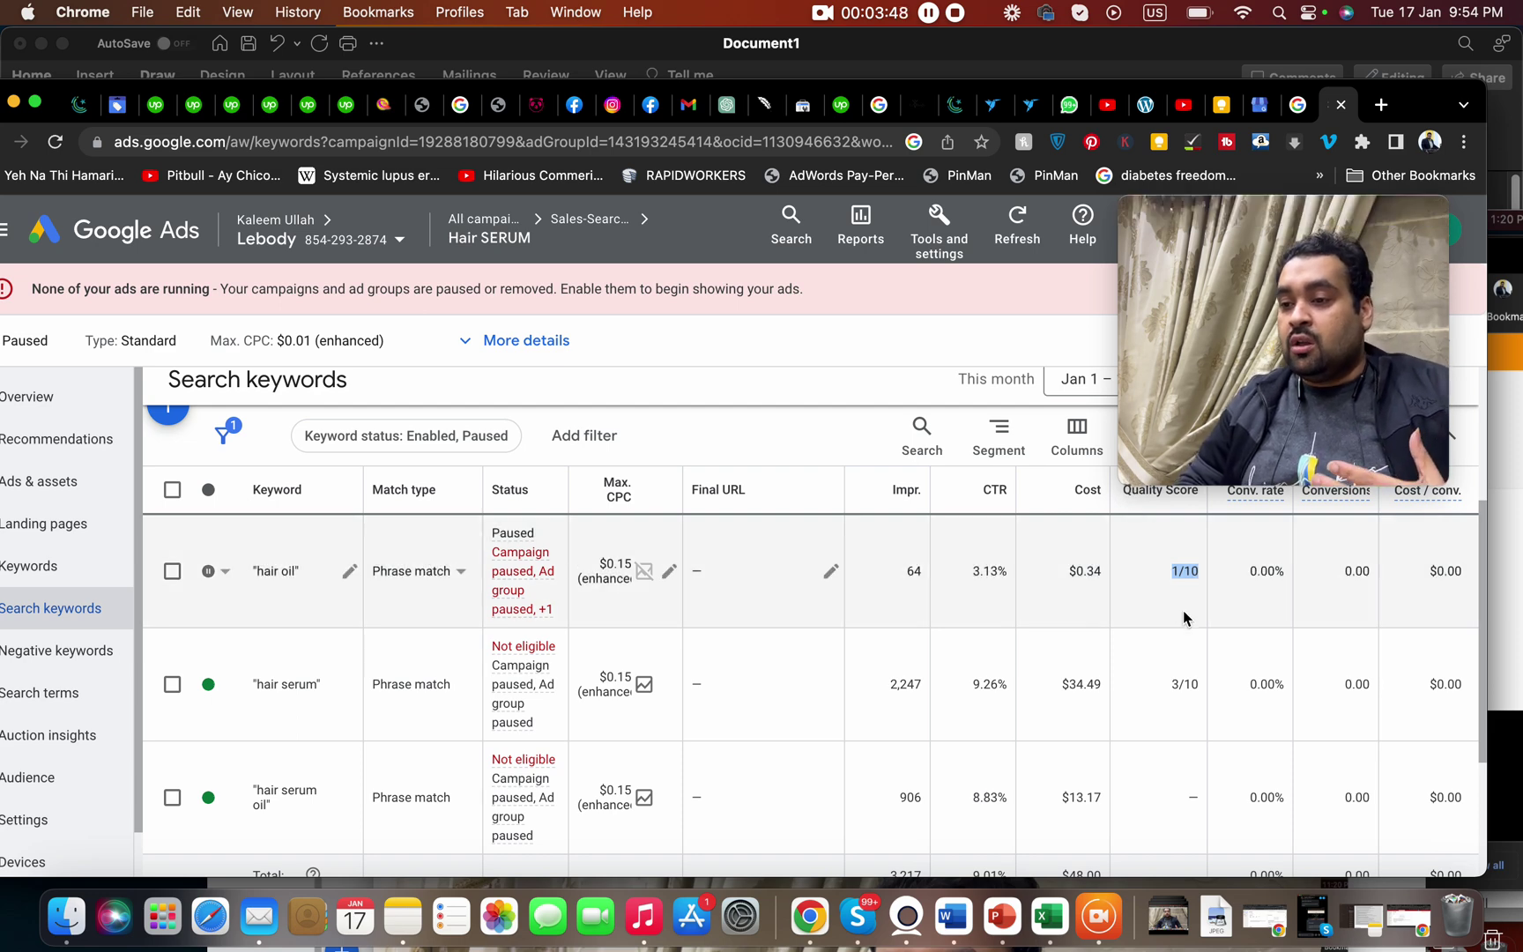
pyautogui.click(1199, 711)
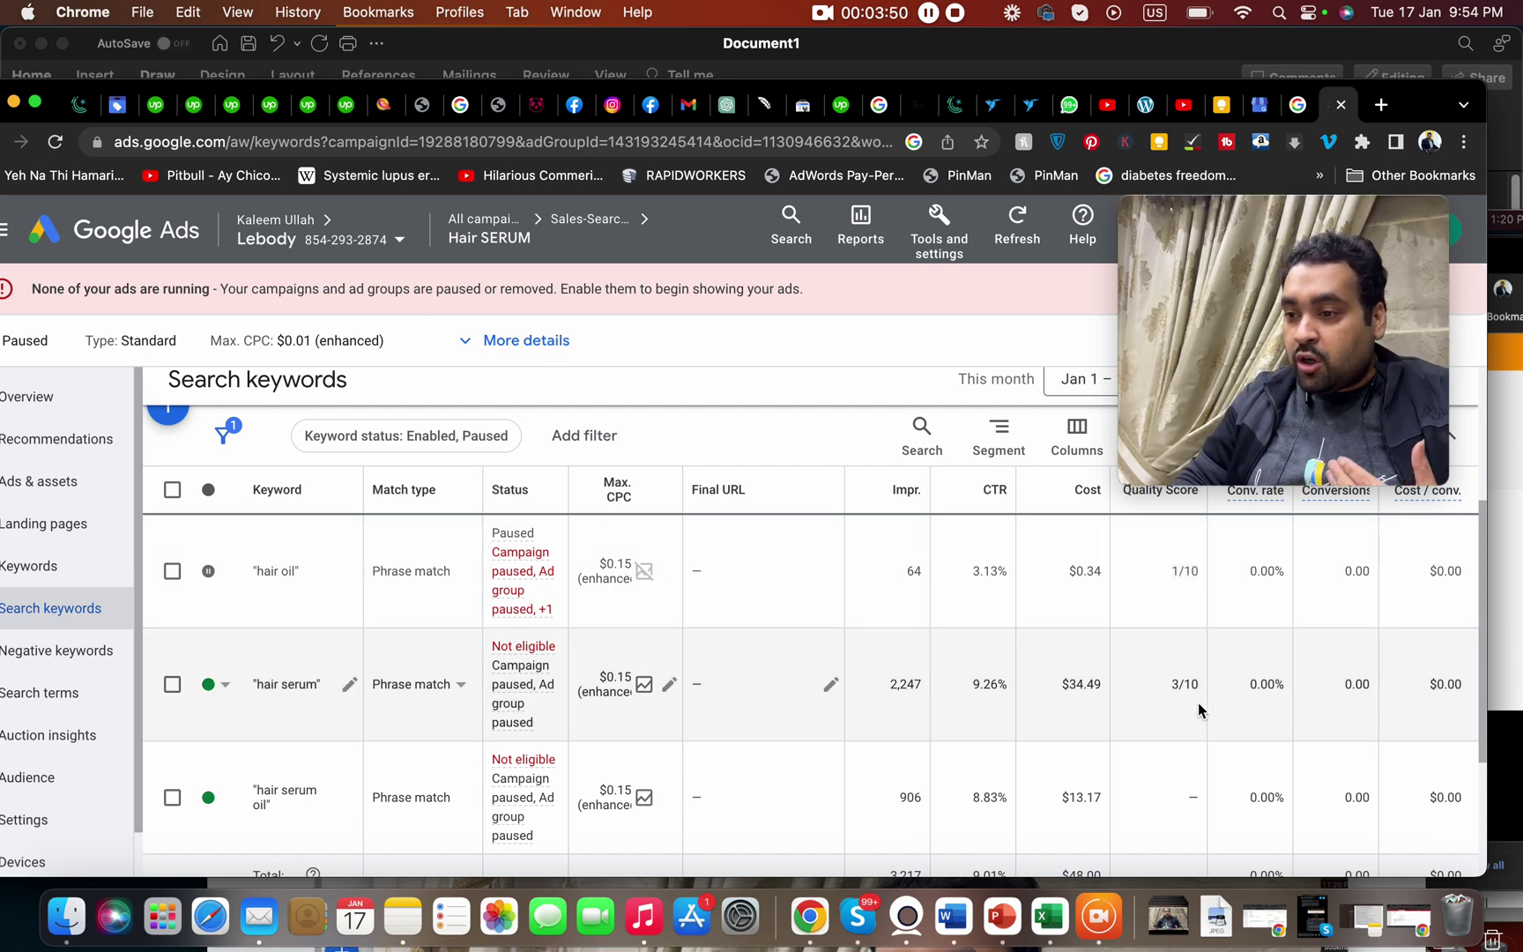
pyautogui.press('Tab')
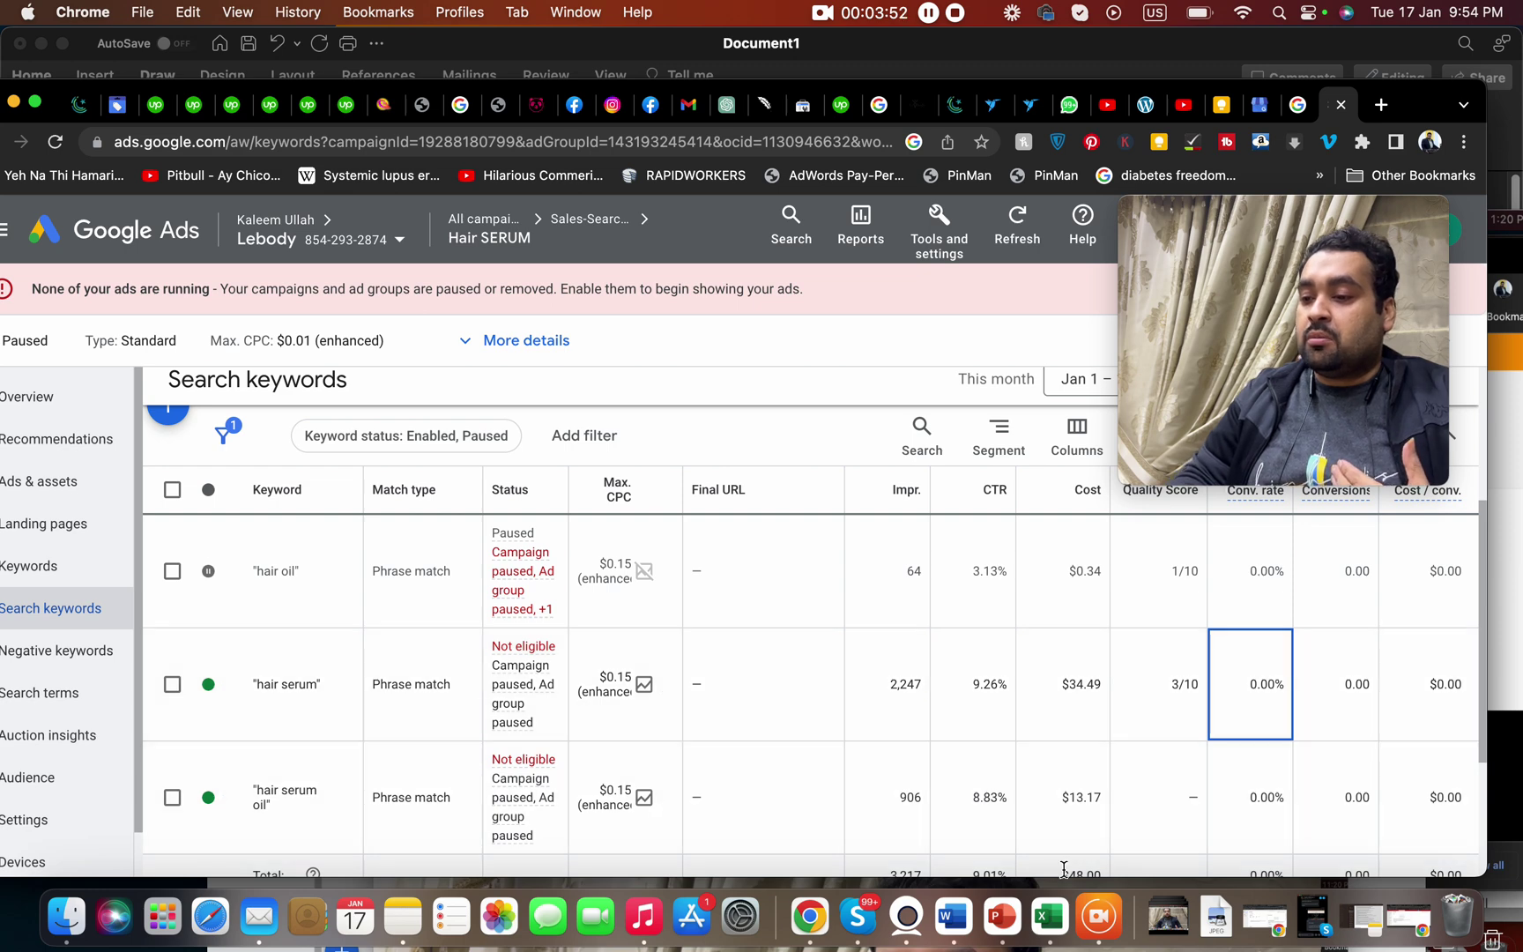